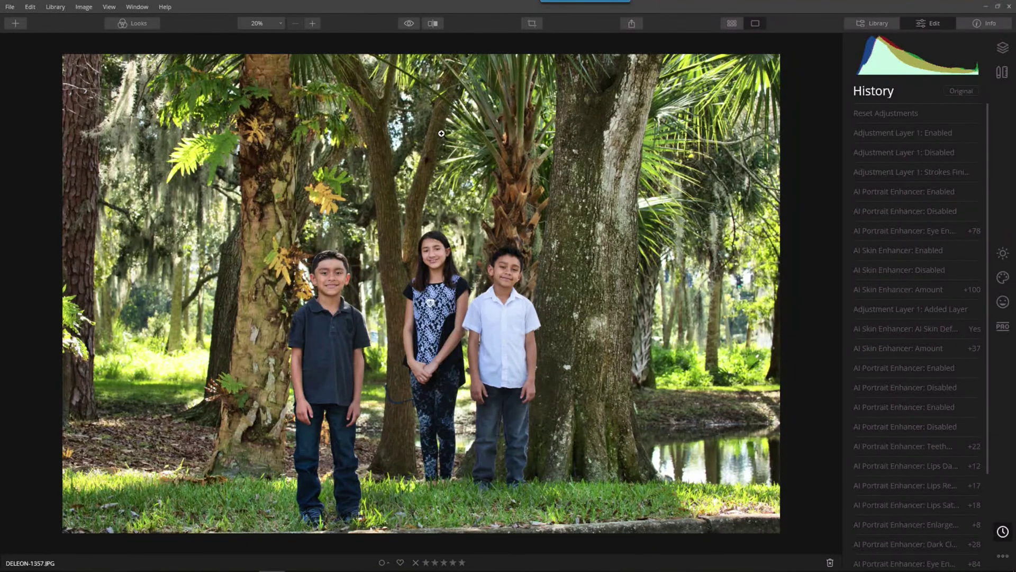
# Show the Luminar Looks for the children's photo in the Essentials workspace, and close the Windows Magnifier settings.
pyautogui.click(999, 262)
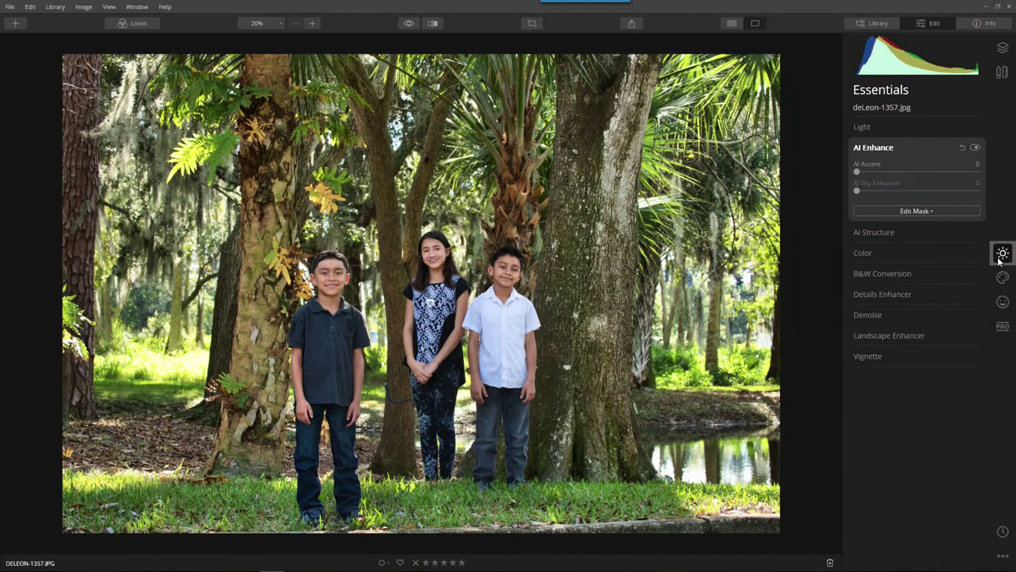
pyautogui.click(128, 20)
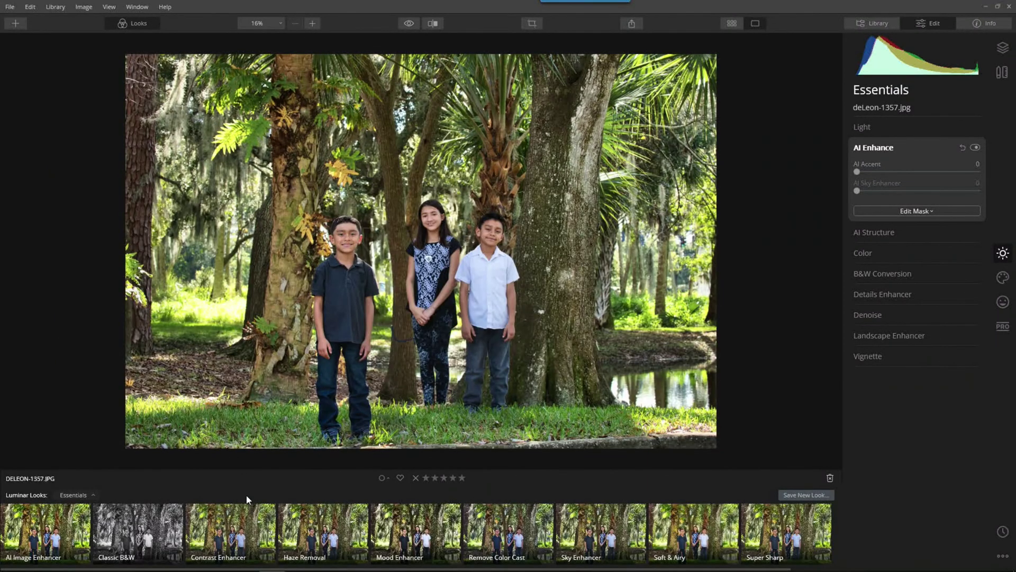
pyautogui.click(421, 529)
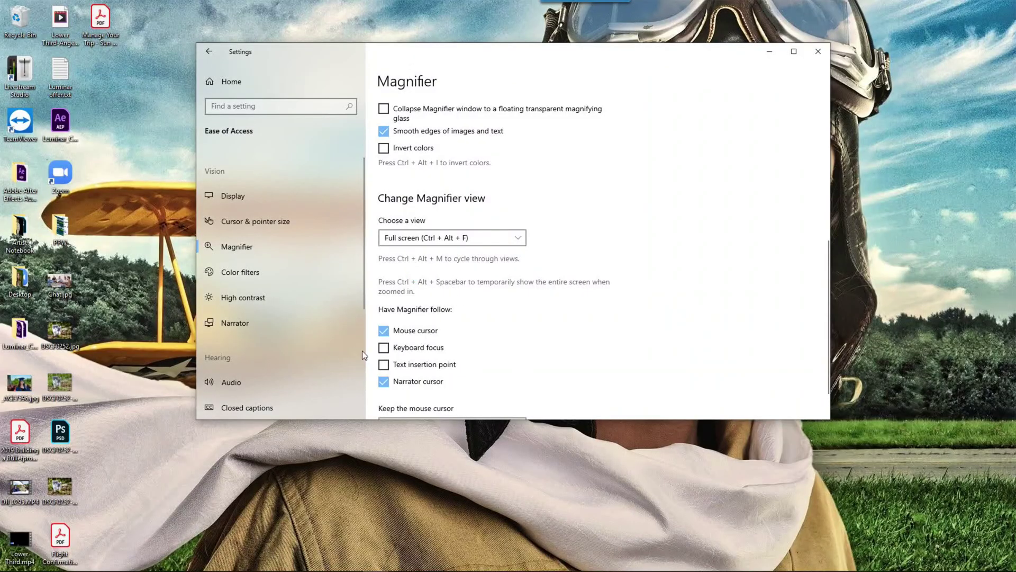
pyautogui.click(818, 51)
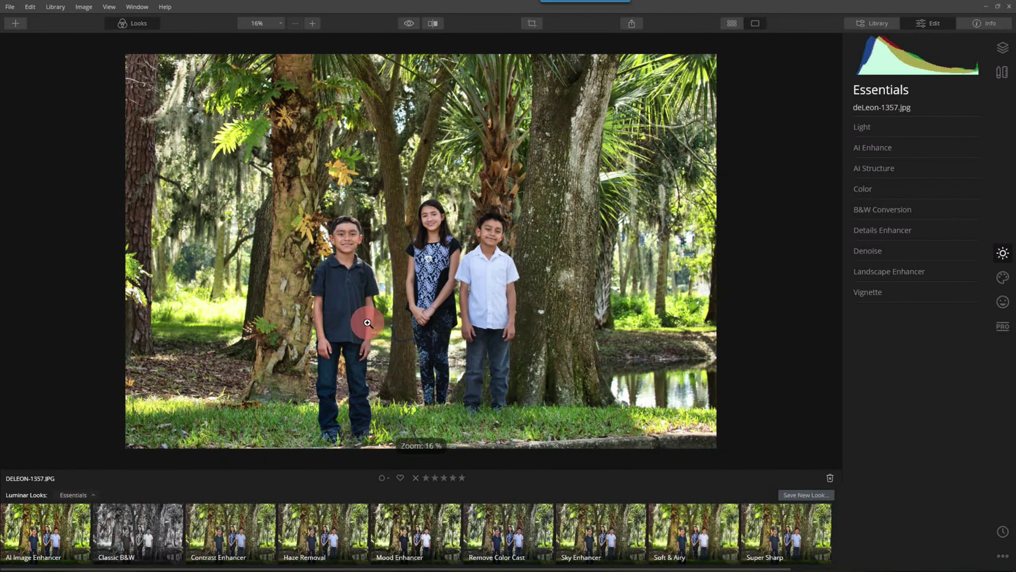
pyautogui.click(401, 219)
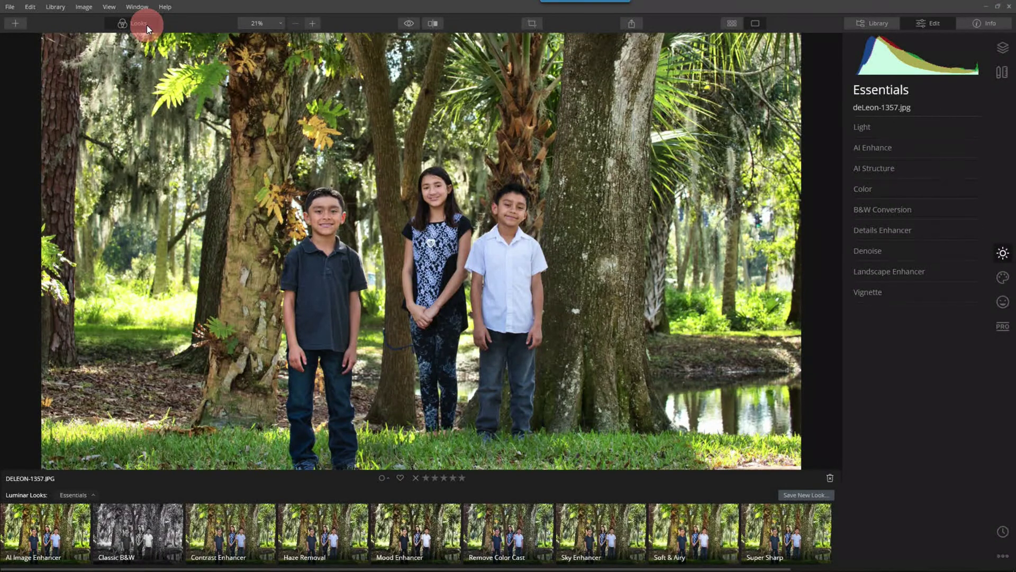
# Apply the Mood Enhancer look at an amount of 100 and compare it with the original photo.
pyautogui.moveTo(147, 25); pyautogui.dragTo(382, 484)
pyautogui.click(417, 524)
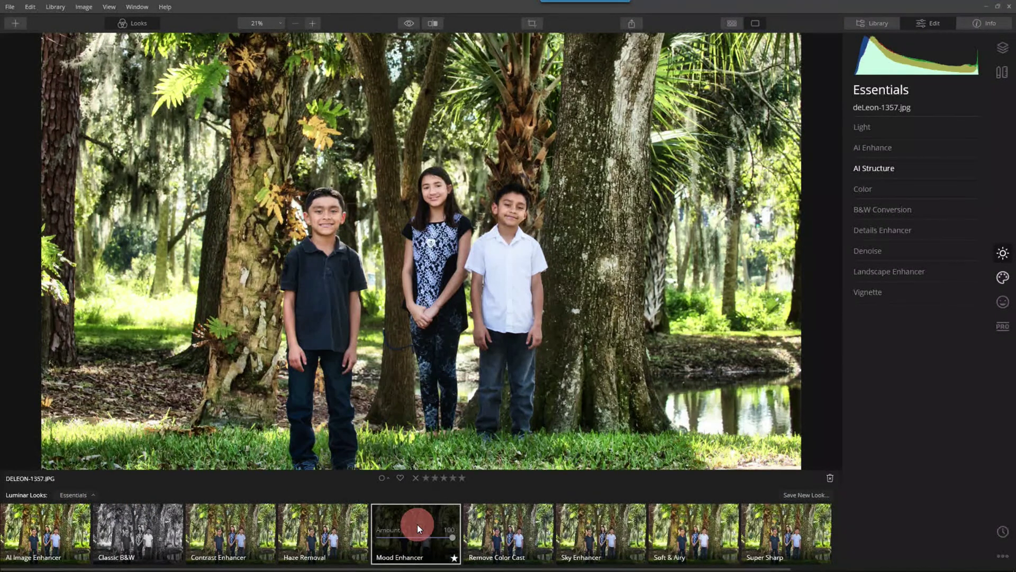
pyautogui.click(411, 22)
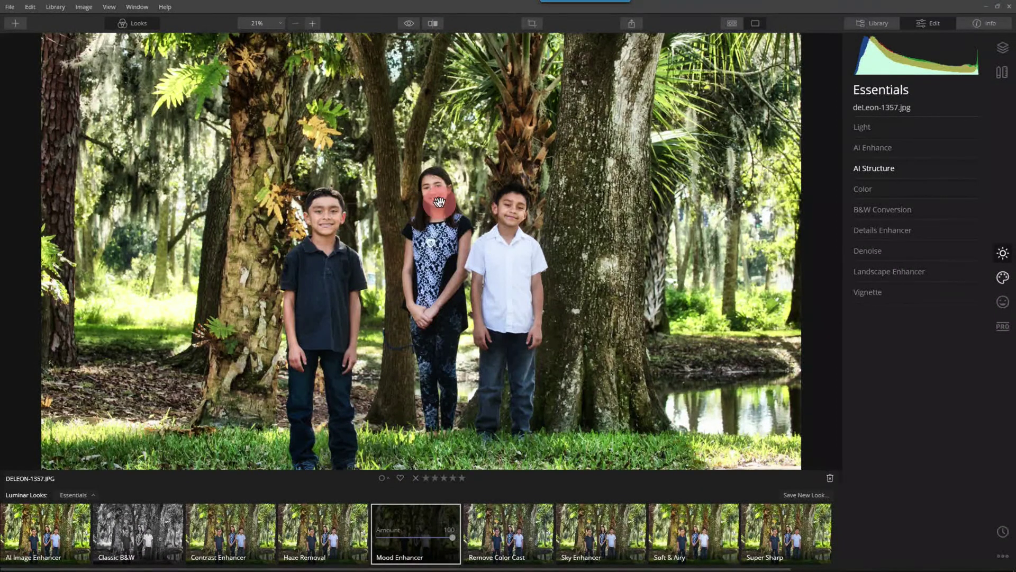
# Hide the Looks strip and set Face Light to 4 in the AI Portrait Enhancer.
pyautogui.click(1000, 305)
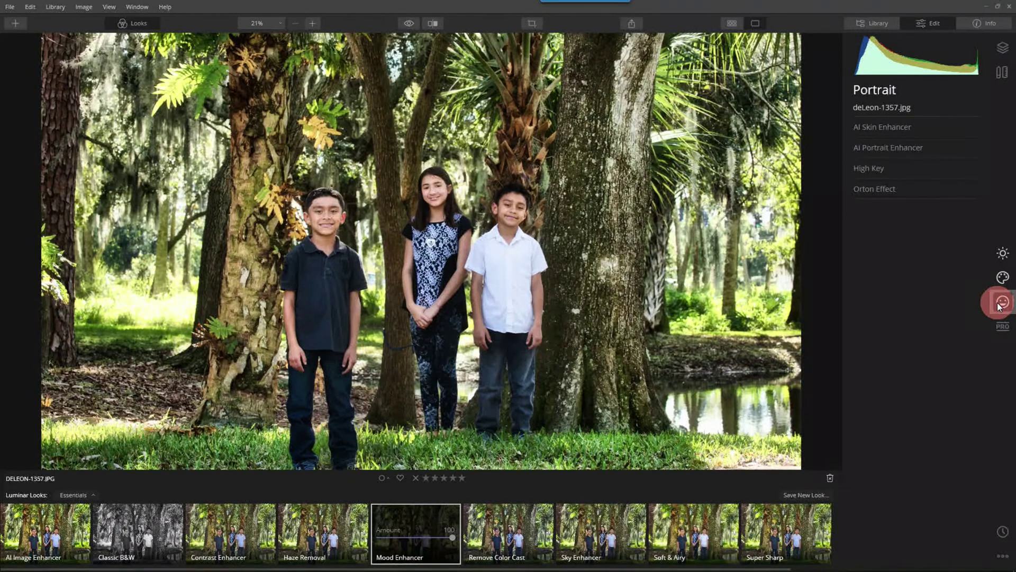
pyautogui.click(926, 151)
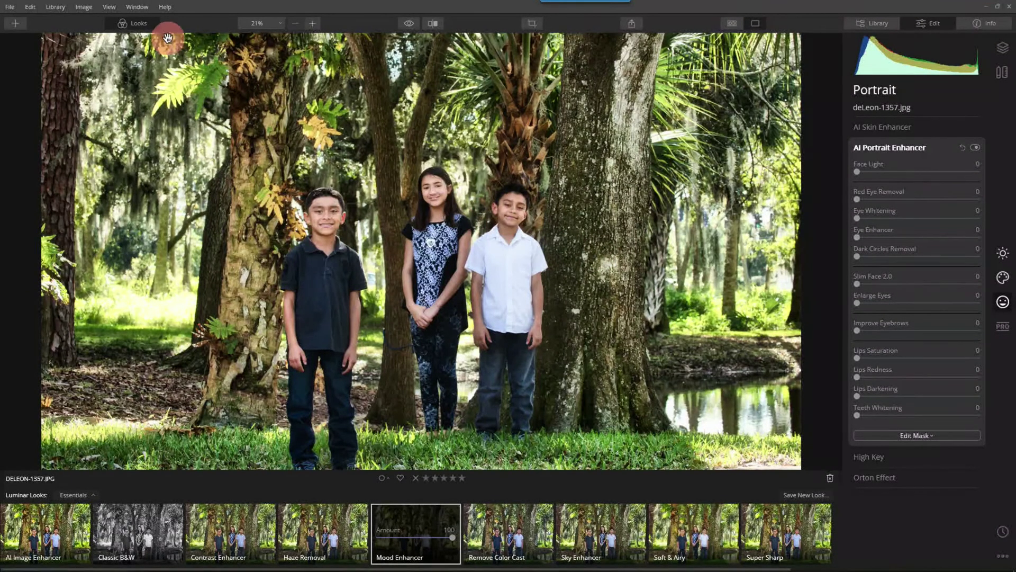
pyautogui.click(138, 21)
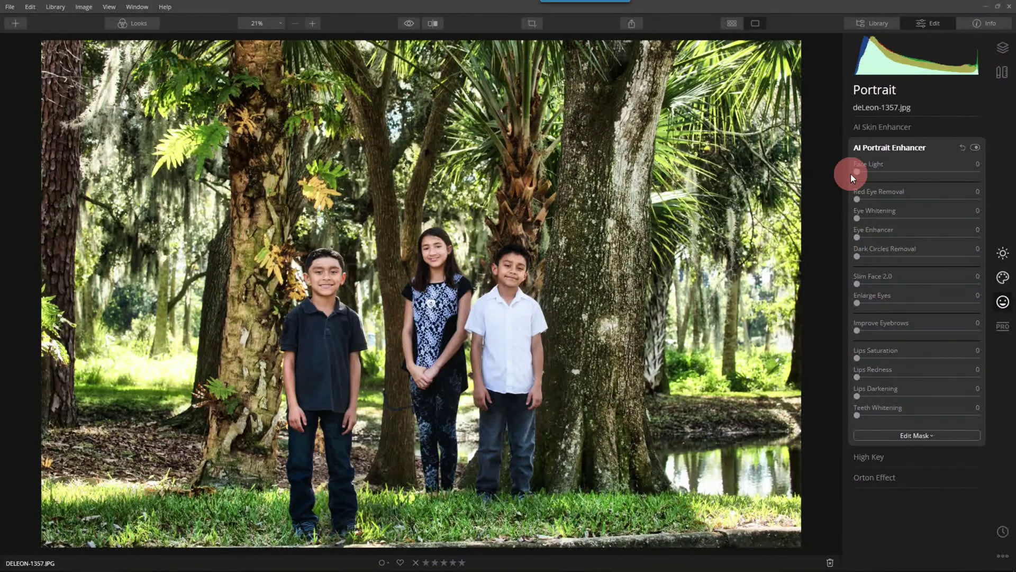
pyautogui.moveTo(876, 171)
pyautogui.mouseDown()
pyautogui.moveTo(973, 169)
pyautogui.moveTo(850, 177)
pyautogui.moveTo(994, 173)
pyautogui.moveTo(862, 175)
pyautogui.mouseUp()
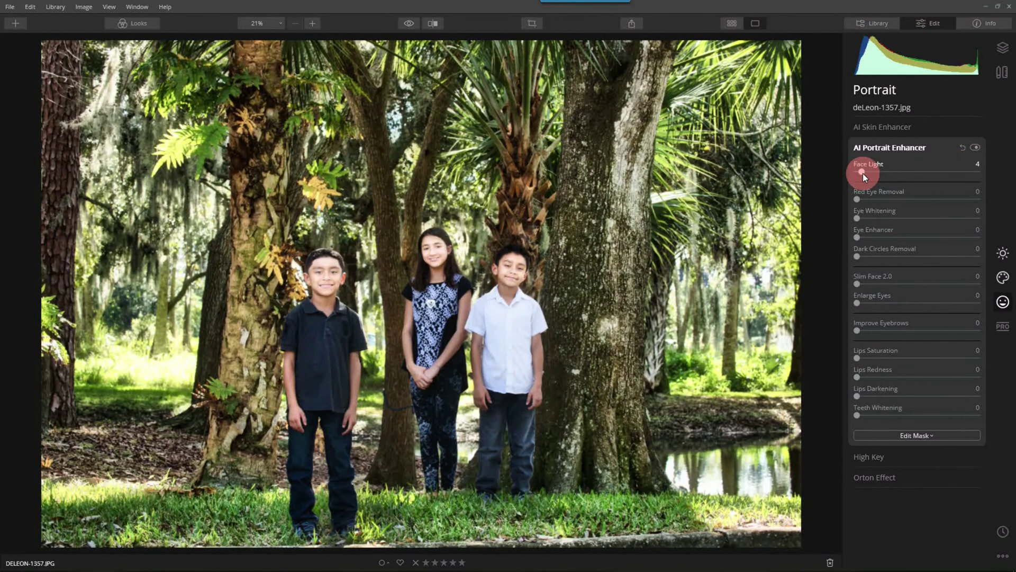
# Set the AI Portrait Enhancer's Face Light to 9 while viewing the three children's faces up close.
pyautogui.click(412, 289)
pyautogui.moveTo(412, 289); pyautogui.dragTo(311, 291)
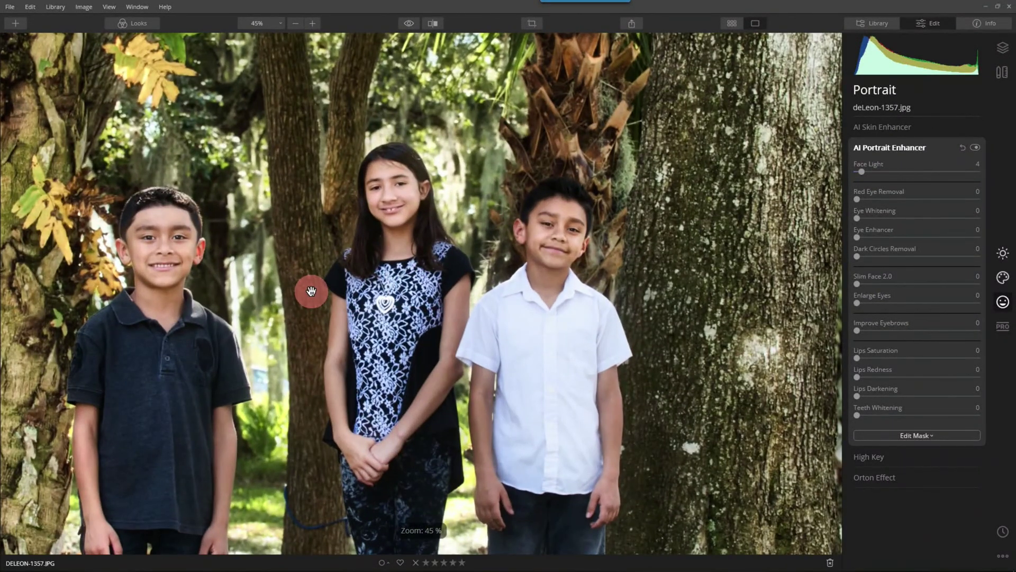
pyautogui.moveTo(312, 291); pyautogui.dragTo(440, 286)
pyautogui.press('g')
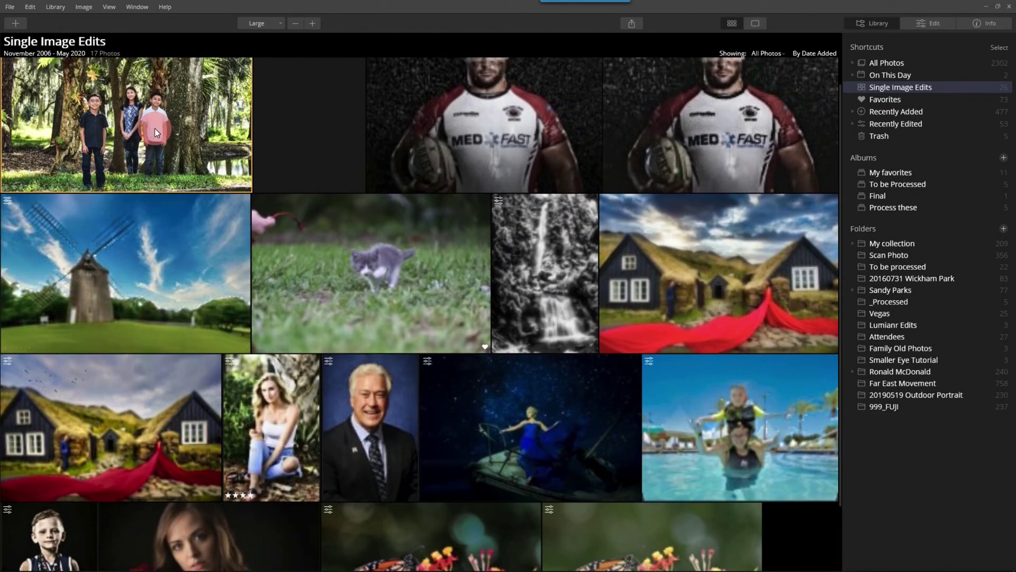
pyautogui.doubleClick(154, 128)
pyautogui.click(439, 277)
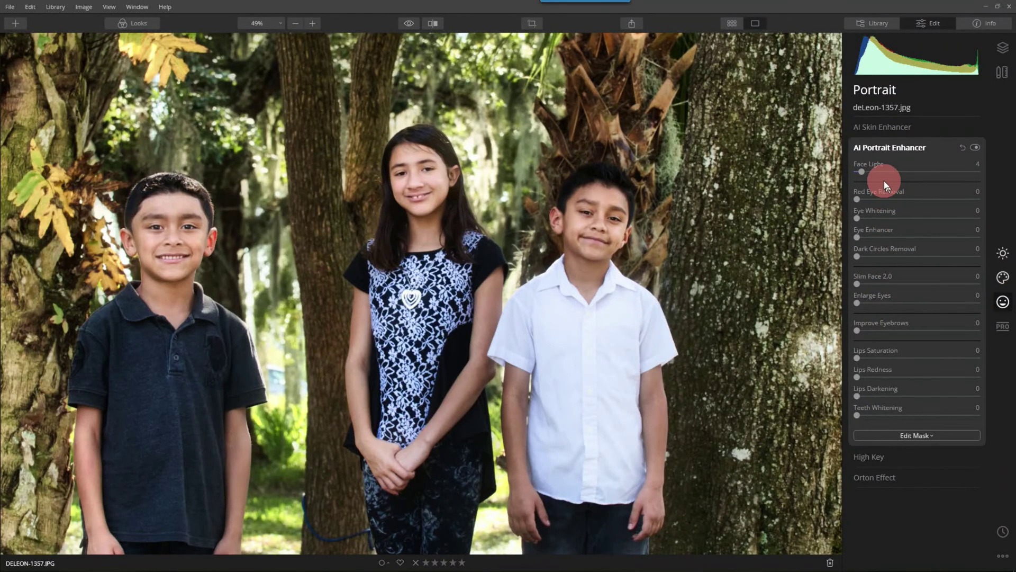
pyautogui.moveTo(864, 173); pyautogui.dragTo(973, 173)
pyautogui.moveTo(909, 179); pyautogui.dragTo(870, 188)
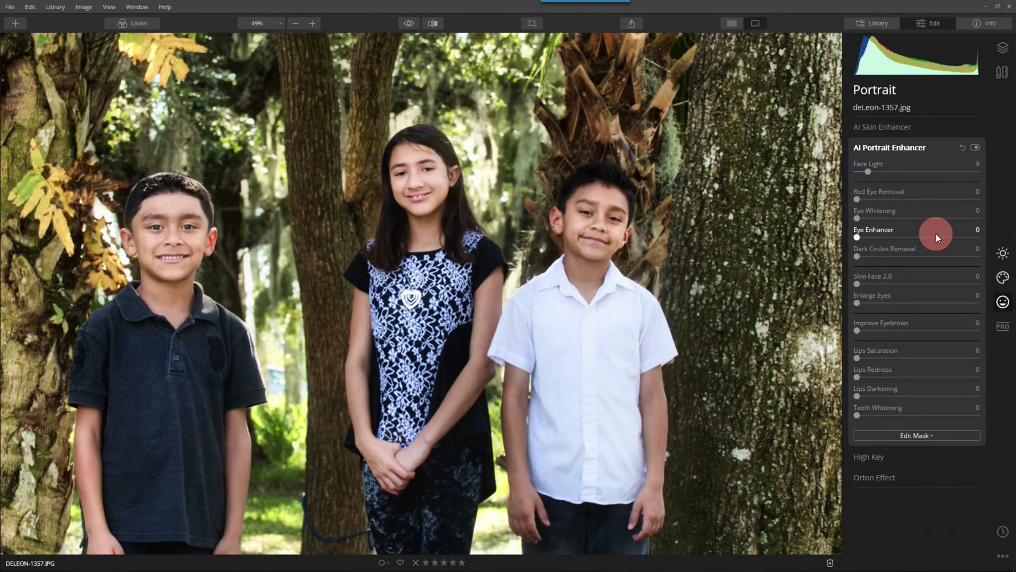
# Set Eye Enhancer to 68 and Enlarge Eyes to 14 in the AI Portrait Enhancer.
pyautogui.moveTo(853, 239); pyautogui.dragTo(941, 240)
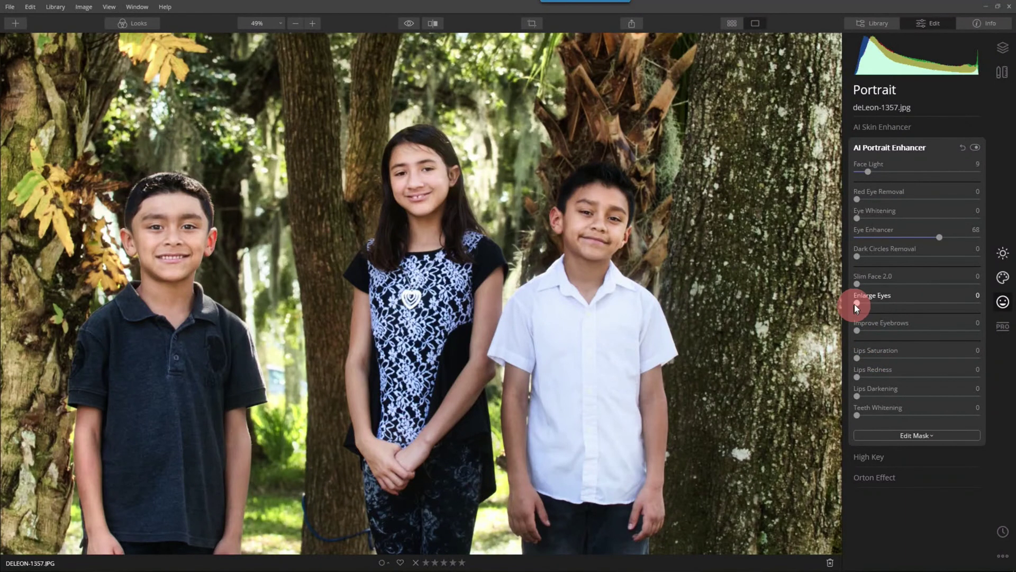
pyautogui.moveTo(859, 304); pyautogui.dragTo(874, 309)
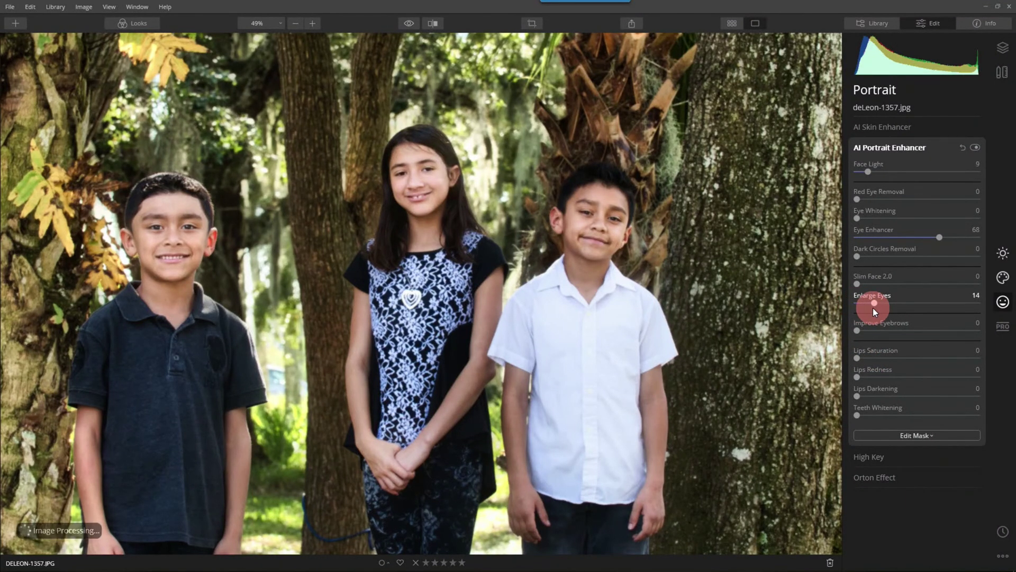
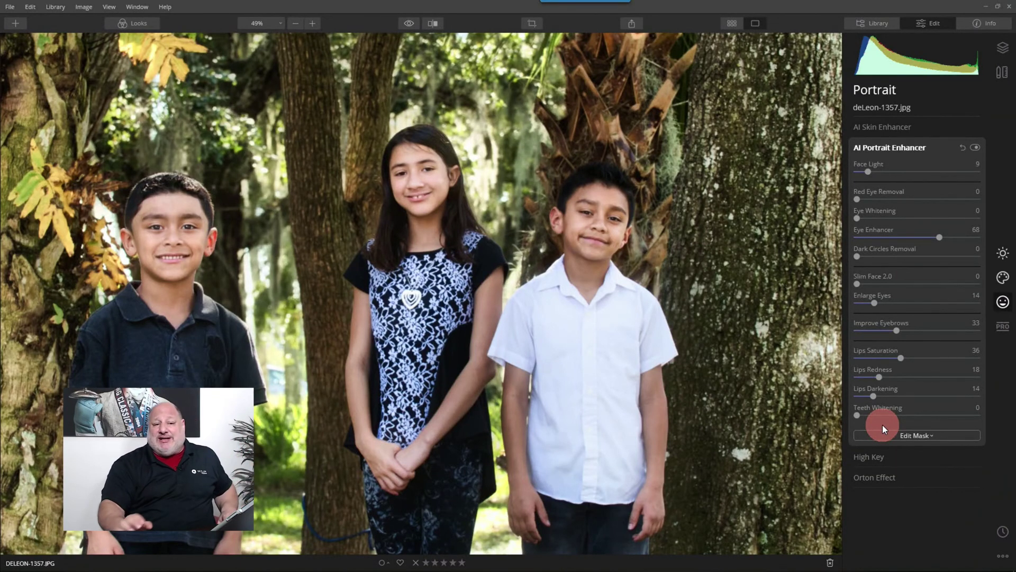
# Smooth the children's skin by setting the AI Skin Enhancer amount to 54.
pyautogui.click(896, 128)
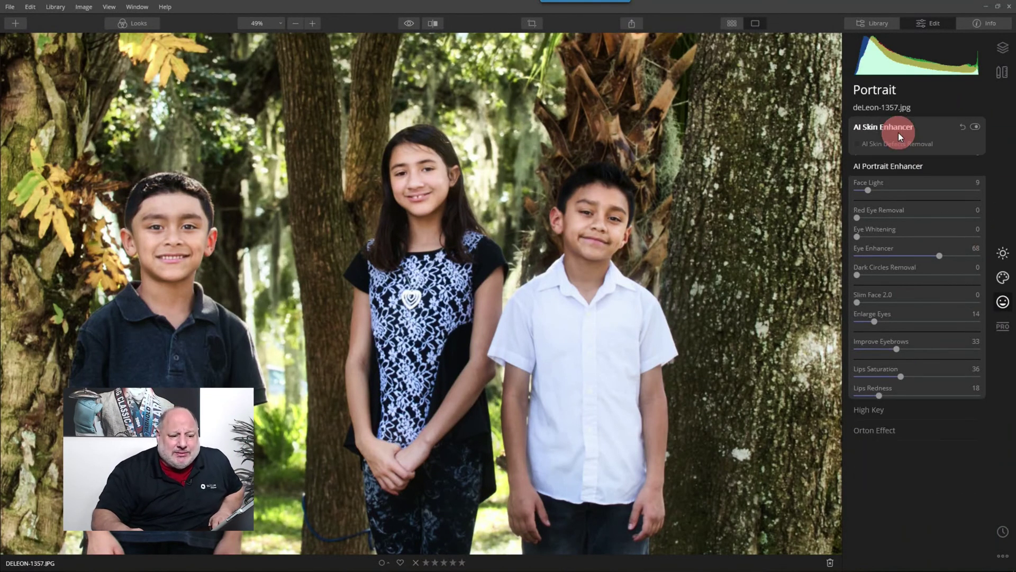
pyautogui.moveTo(858, 164); pyautogui.dragTo(923, 166)
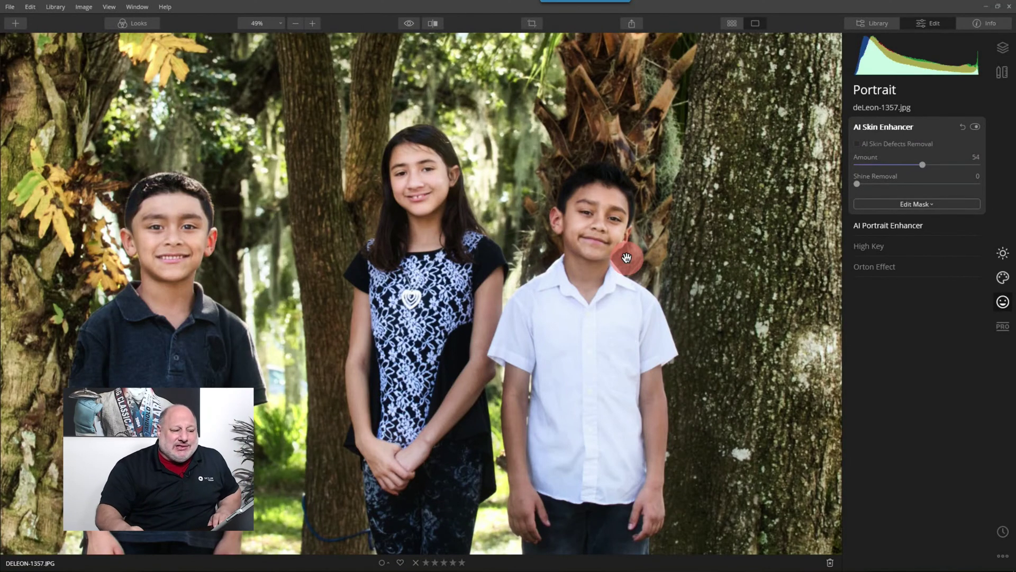
pyautogui.scroll(1, 626, 258)
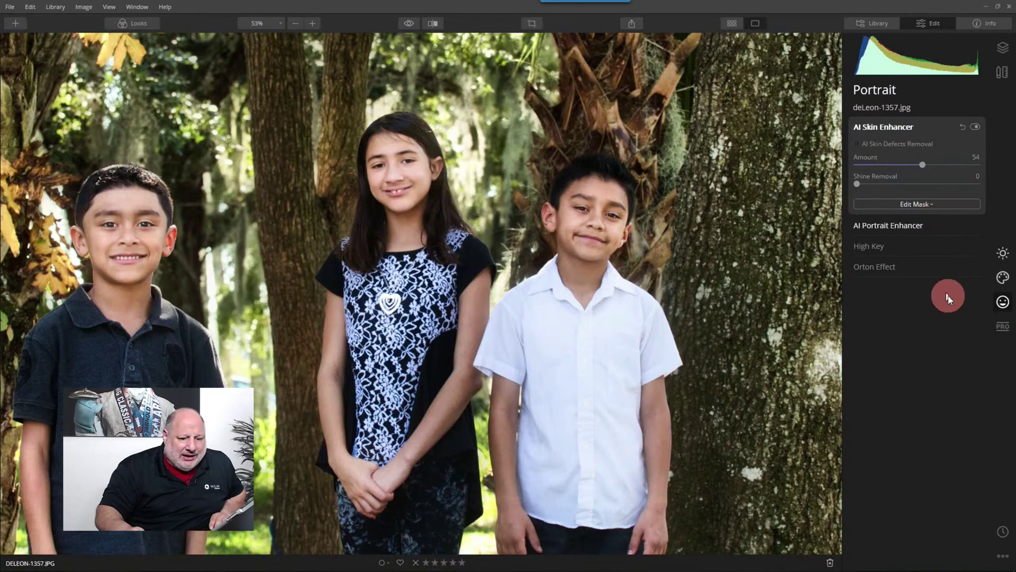
# Set AI Accent to 34 in the Essentials AI Enhance filter.
pyautogui.click(1003, 254)
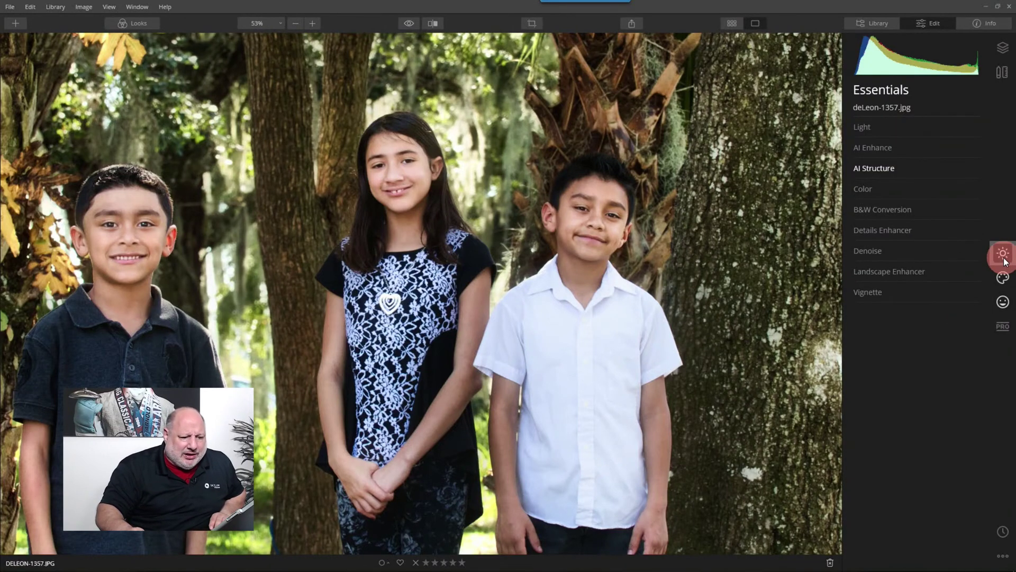
pyautogui.click(871, 147)
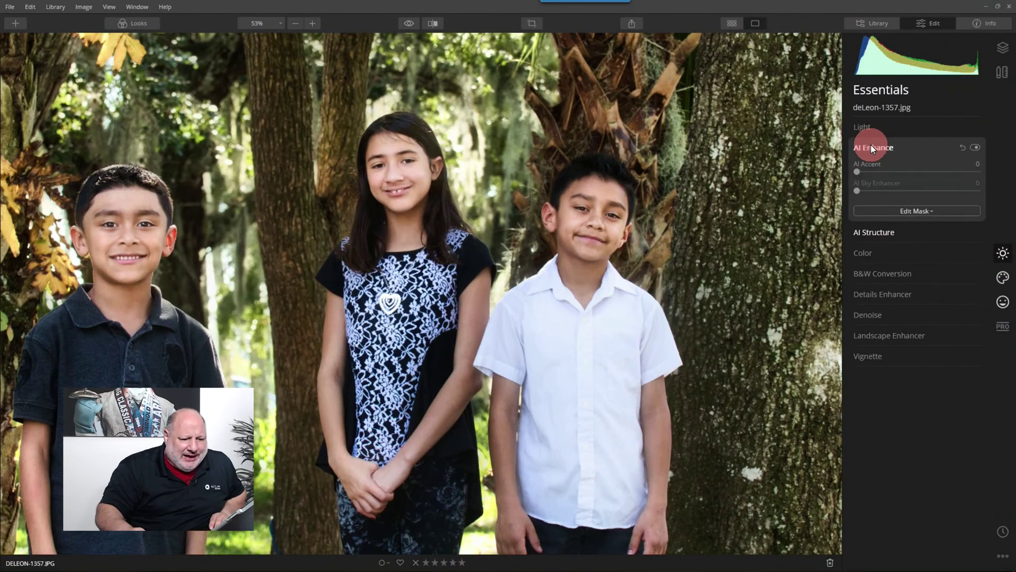
pyautogui.moveTo(853, 173); pyautogui.dragTo(901, 173)
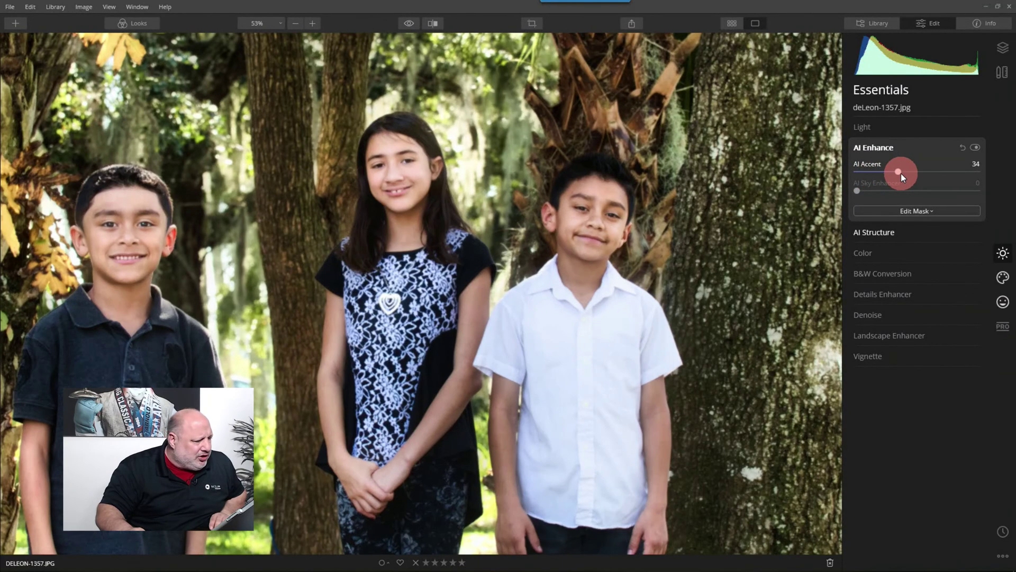
# Compare the whole edited photo with the original and inspect the faces at 100% zoom.
pyautogui.click(257, 23)
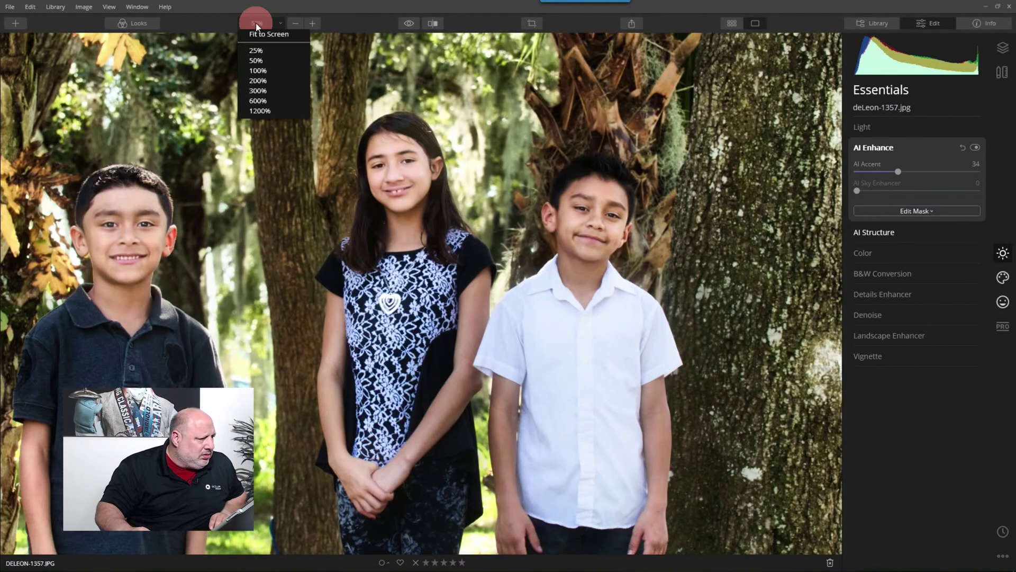
pyautogui.click(269, 34)
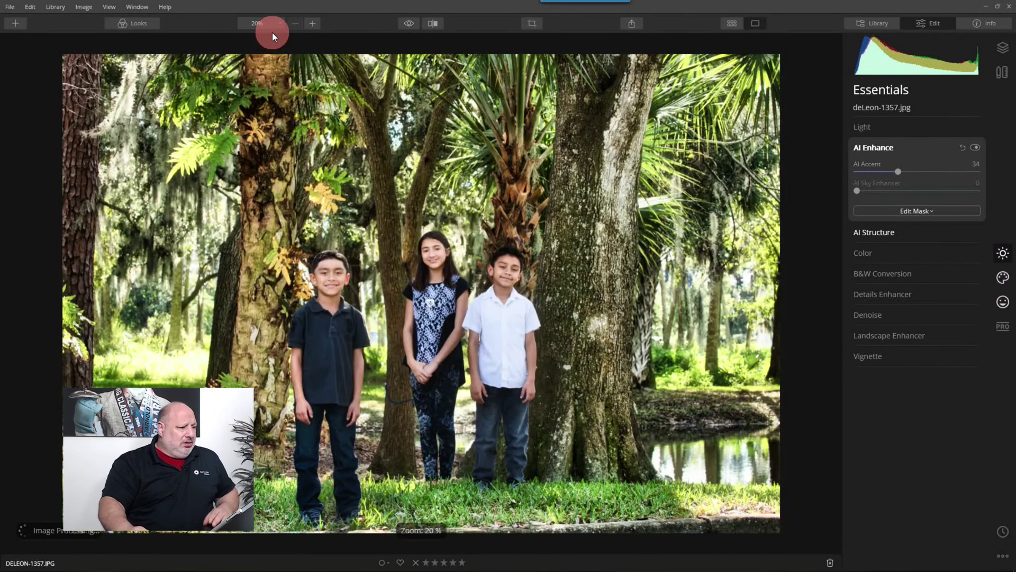
pyautogui.click(411, 24)
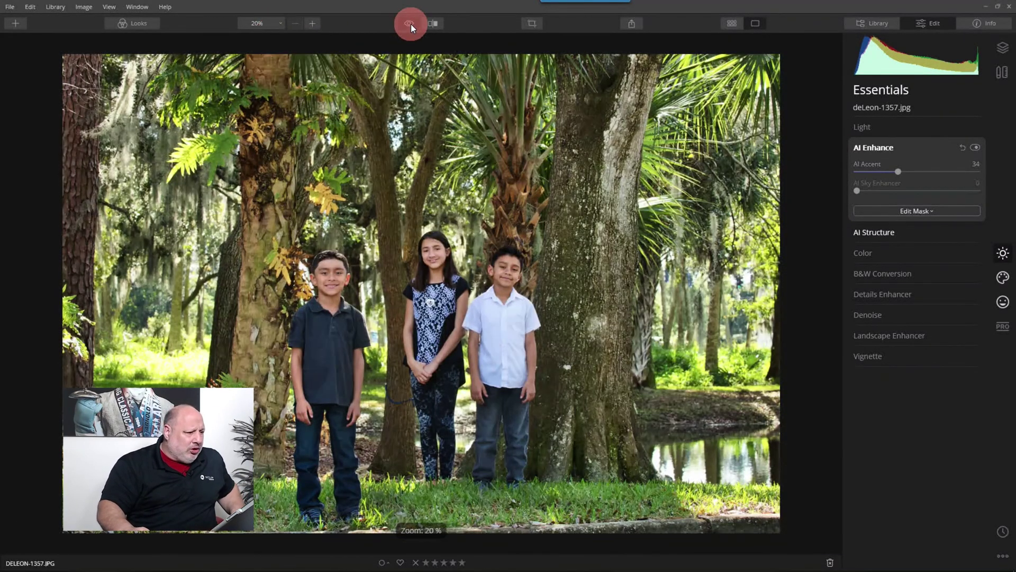
pyautogui.click(411, 24)
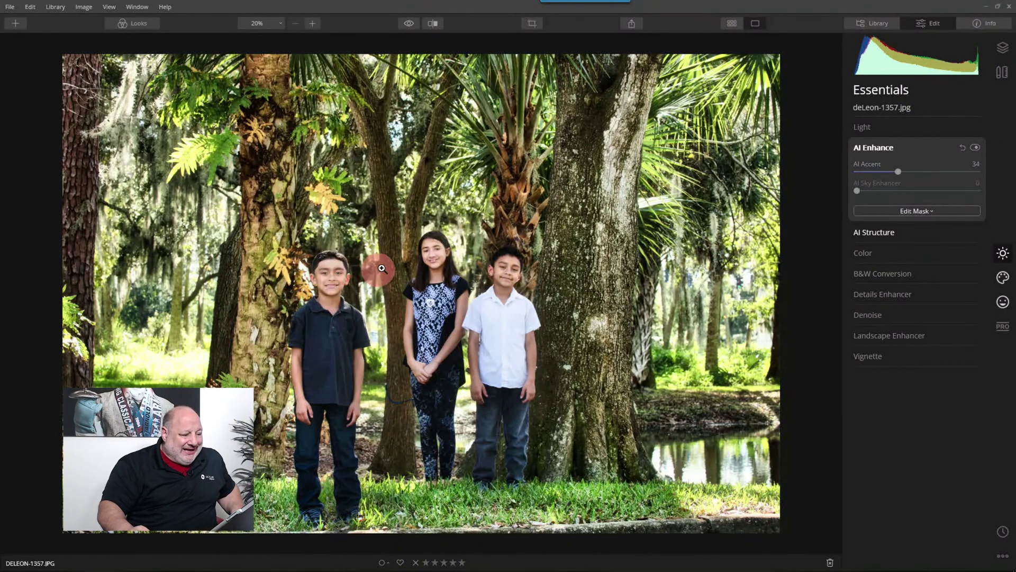
pyautogui.click(328, 275)
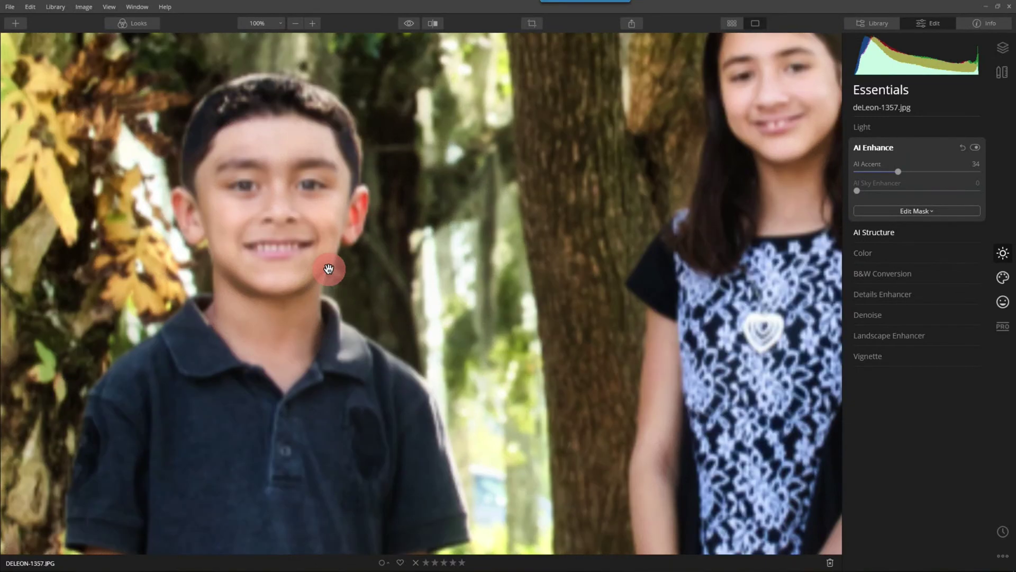
pyautogui.click(427, 275)
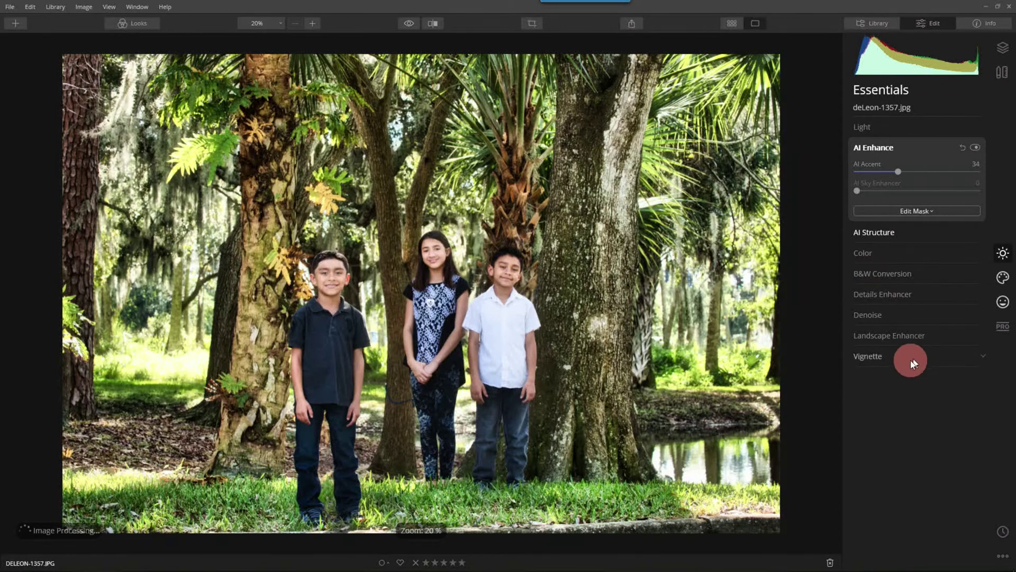
# Add a dark vignette to the photo with an amount of -73 and a size of 47.
pyautogui.click(868, 357)
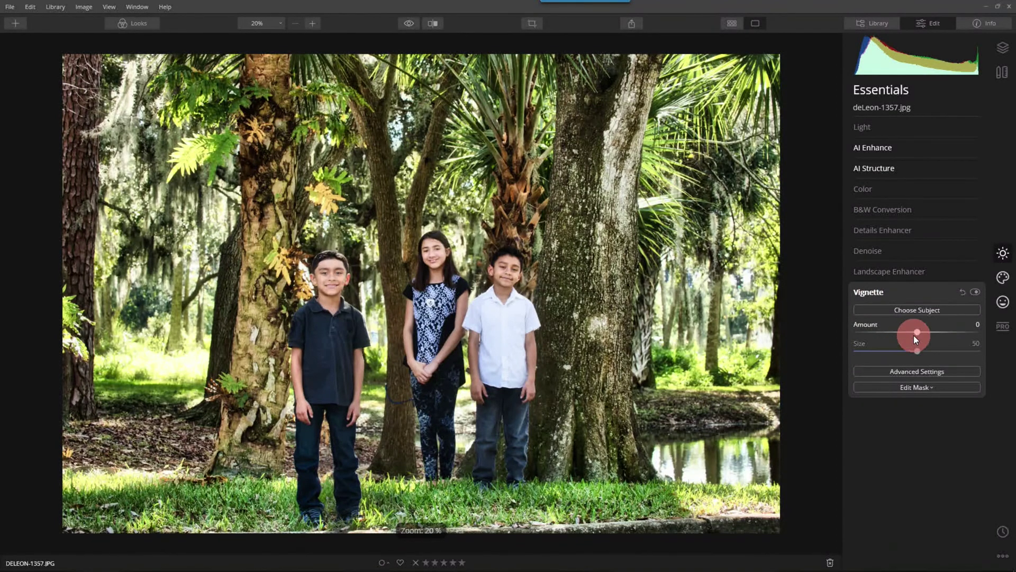
pyautogui.moveTo(916, 330); pyautogui.dragTo(914, 356)
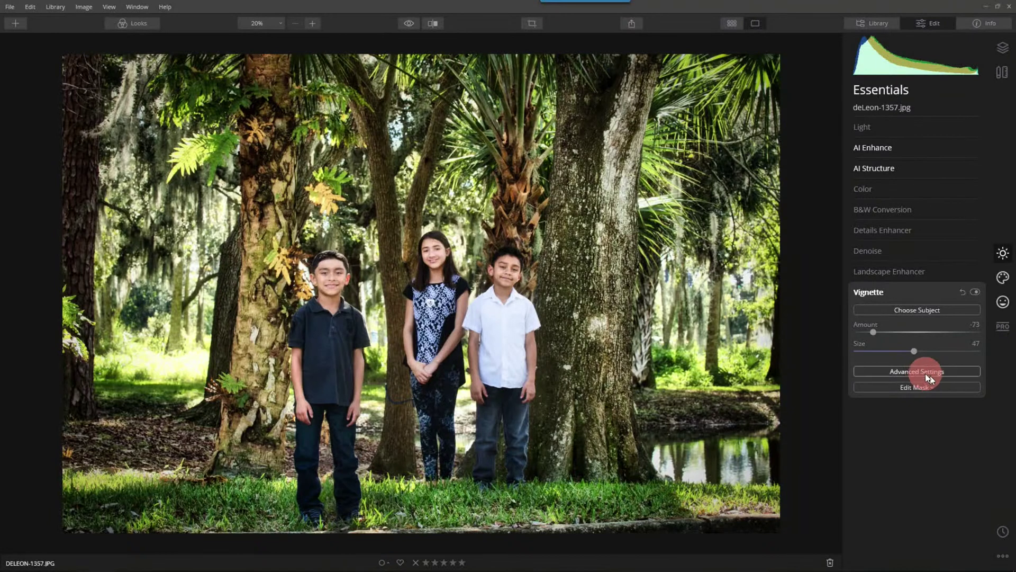
# Turn on subject selection for the vignette, then raise its roundness and set its feather to 32 in the advanced settings.
pyautogui.click(923, 372)
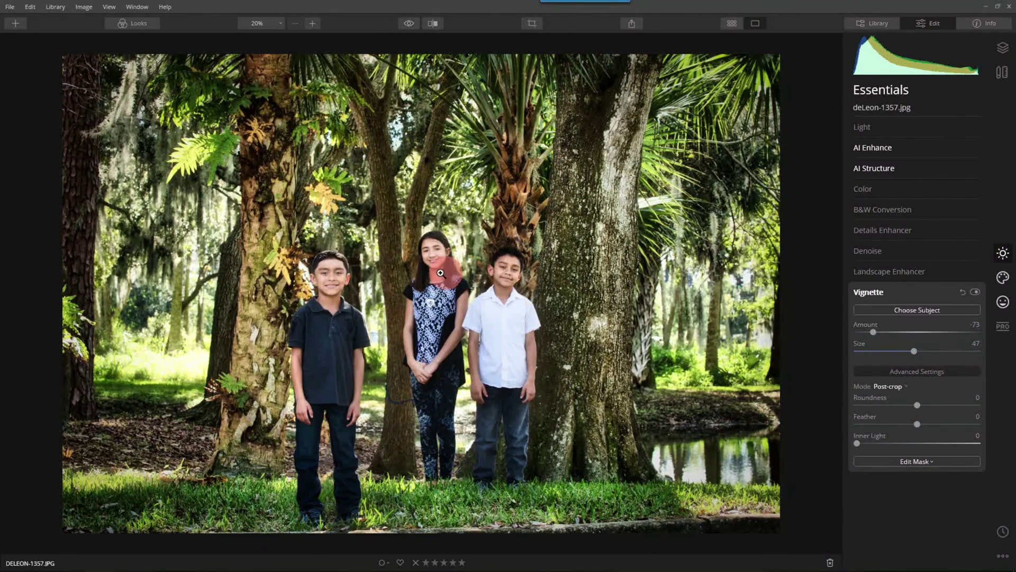
pyautogui.click(932, 311)
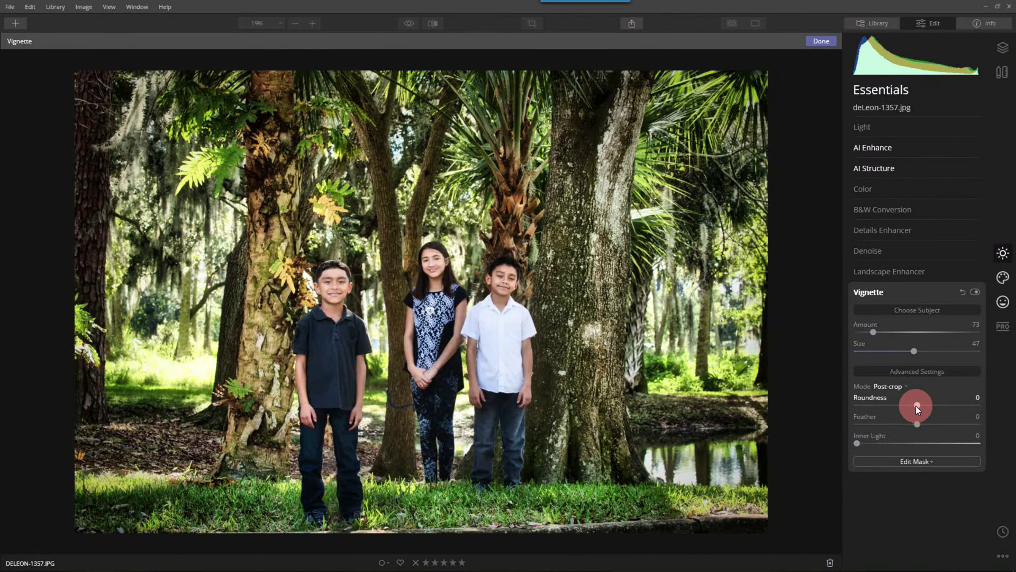
pyautogui.moveTo(918, 405); pyautogui.dragTo(936, 425)
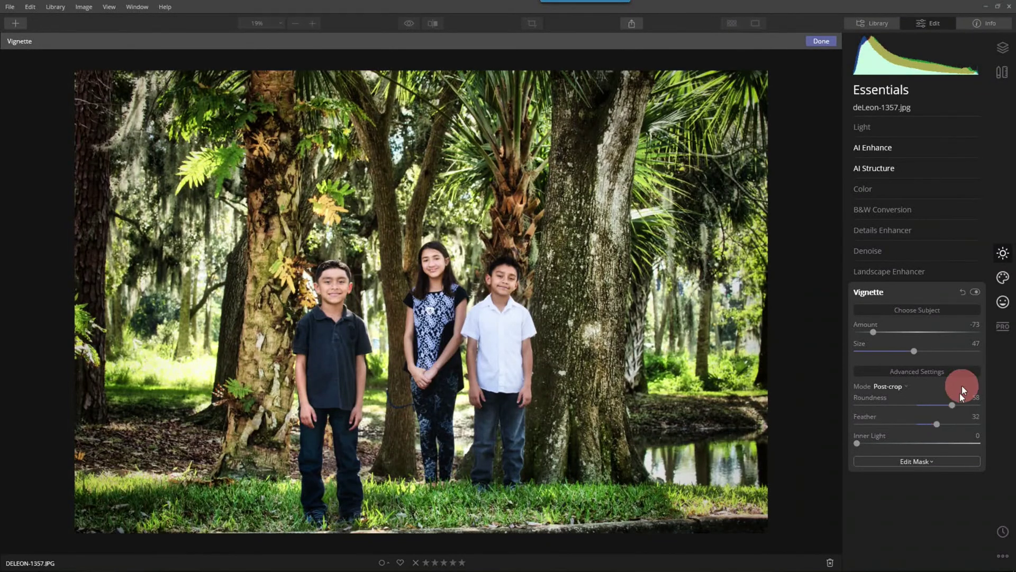
# Compare the photo with and without the vignette, keep the vignette on and close its settings.
pyautogui.click(976, 294)
pyautogui.click(976, 293)
pyautogui.click(880, 291)
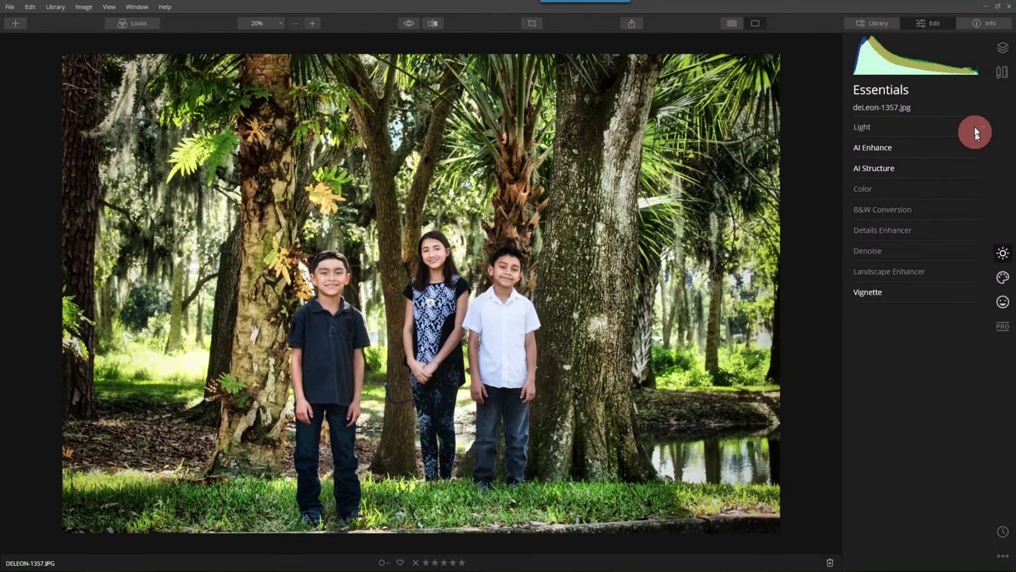
# Add a new adjustment layer above the deLeon-1357.jpg photo layer.
pyautogui.click(1003, 49)
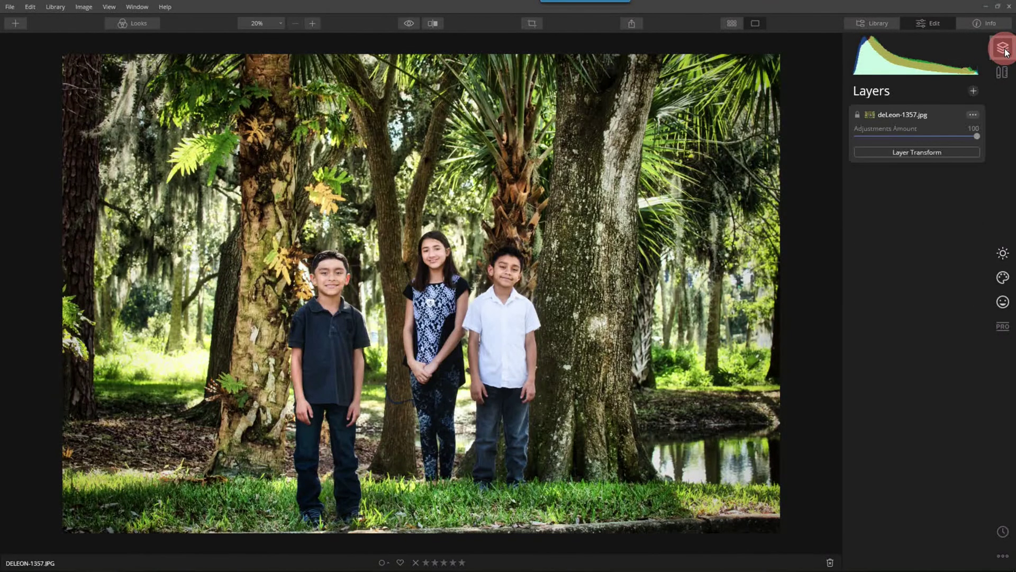
pyautogui.click(977, 92)
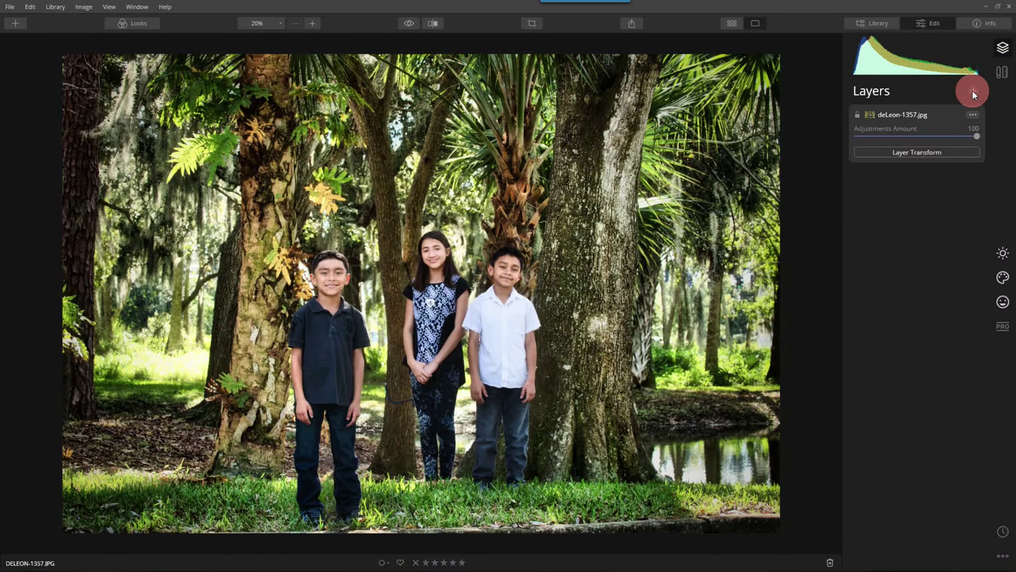
pyautogui.click(973, 106)
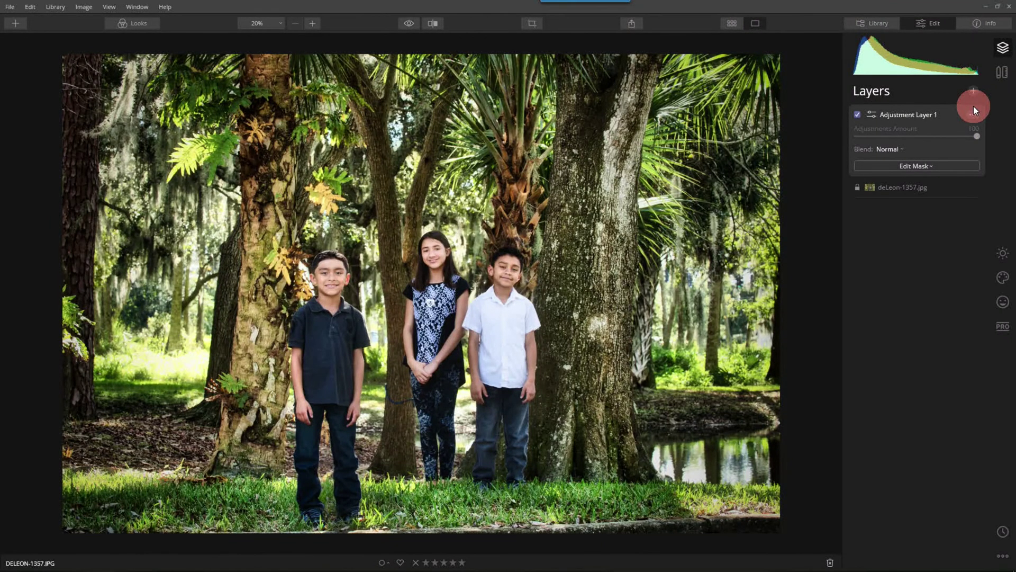
# Apply Advanced Contrast to the adjustment layer with contrast and balance of 55 and -20 for highlights, 24 and 11 for midtones, 22 and -37 for shadows.
pyautogui.scroll(5, 373, 265)
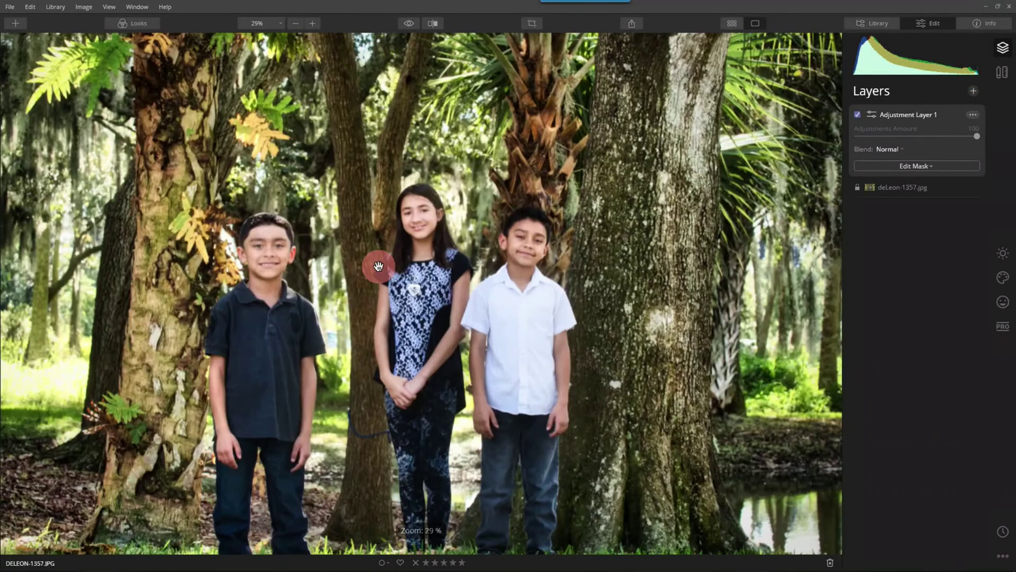
pyautogui.scroll(1, 371, 268)
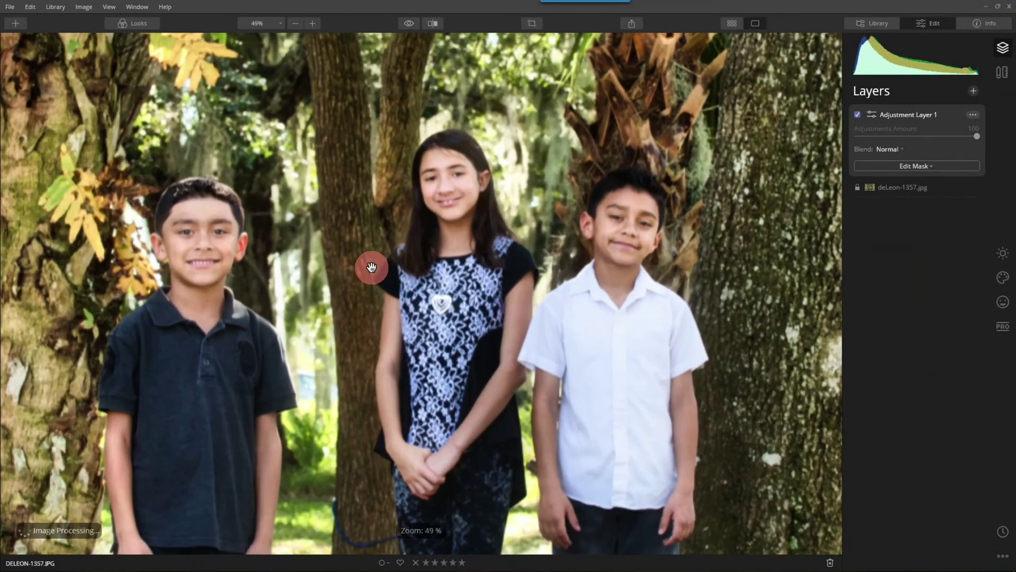
pyautogui.moveTo(365, 272); pyautogui.dragTo(399, 327)
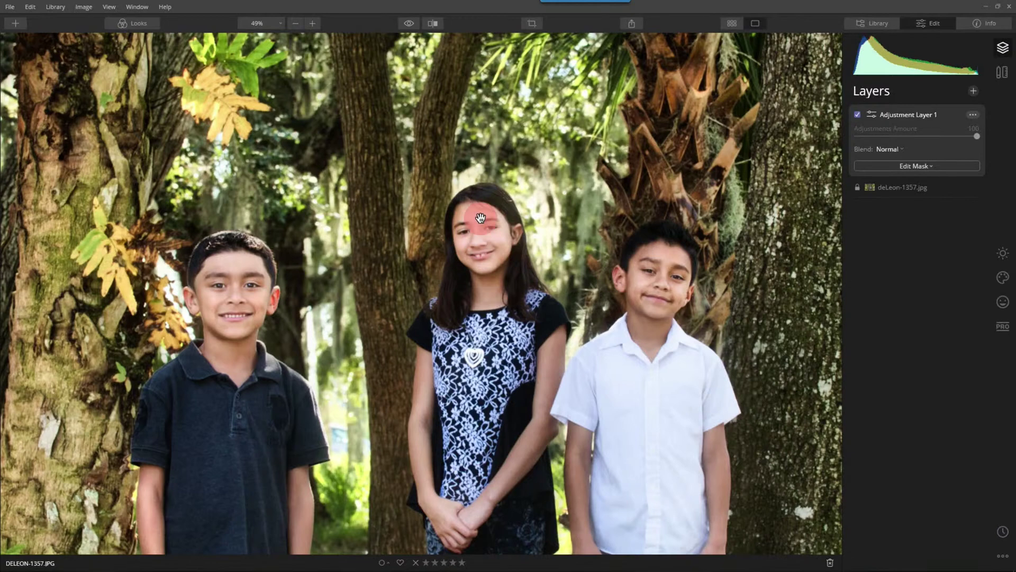
pyautogui.click(1003, 326)
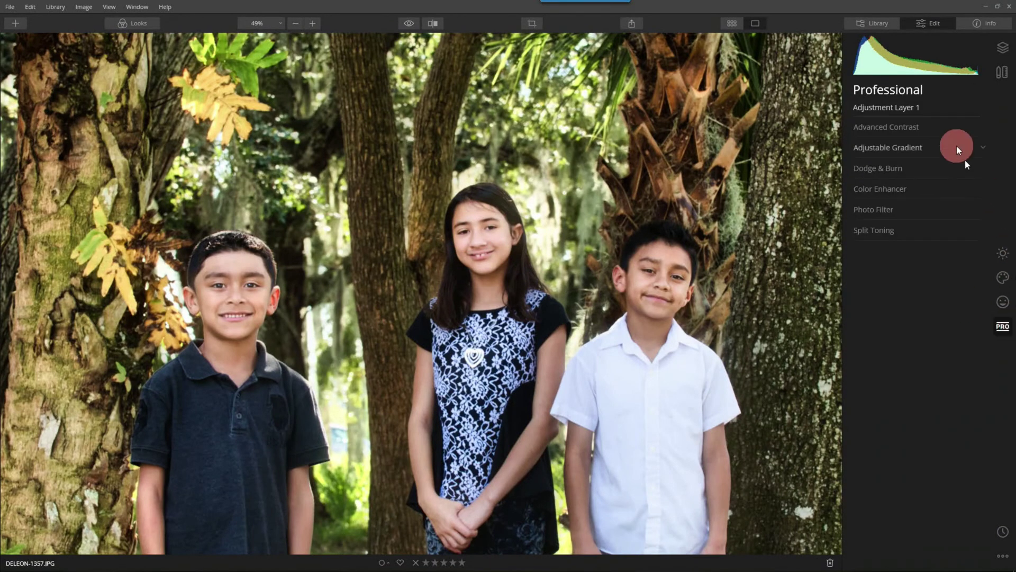
pyautogui.click(904, 127)
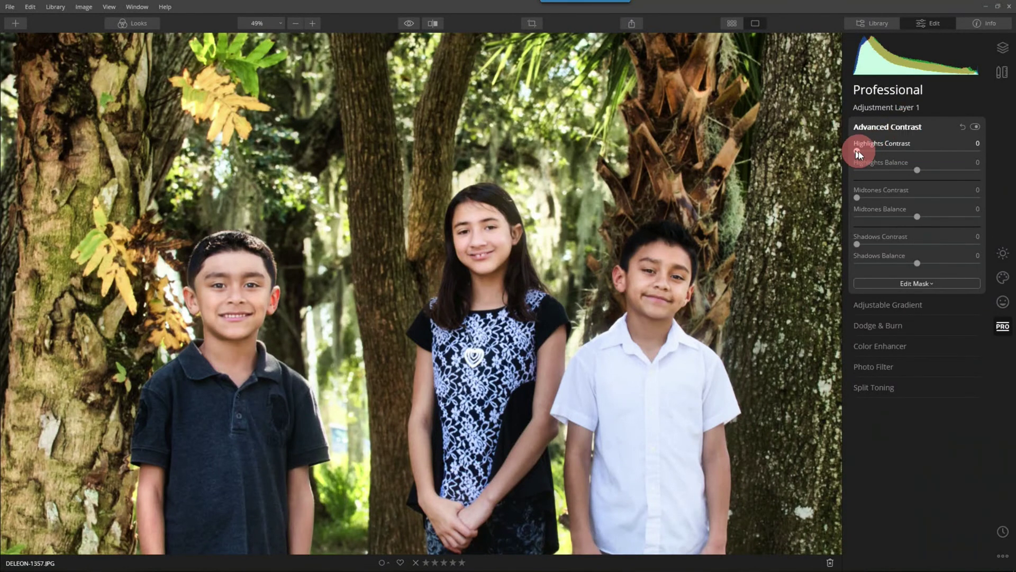
pyautogui.moveTo(859, 151); pyautogui.dragTo(905, 175)
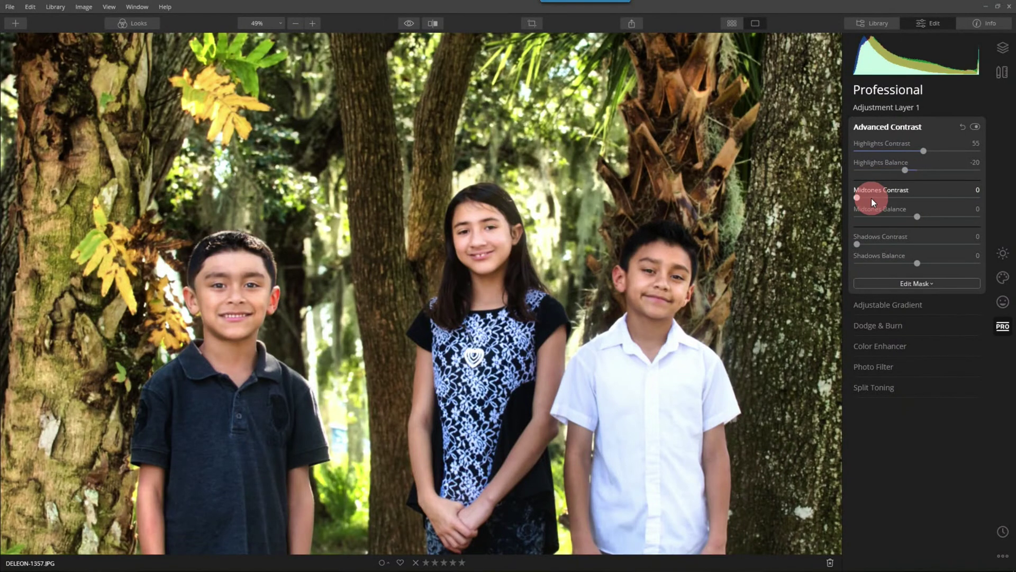
pyautogui.moveTo(857, 198); pyautogui.dragTo(921, 219)
pyautogui.moveTo(853, 246); pyautogui.dragTo(896, 270)
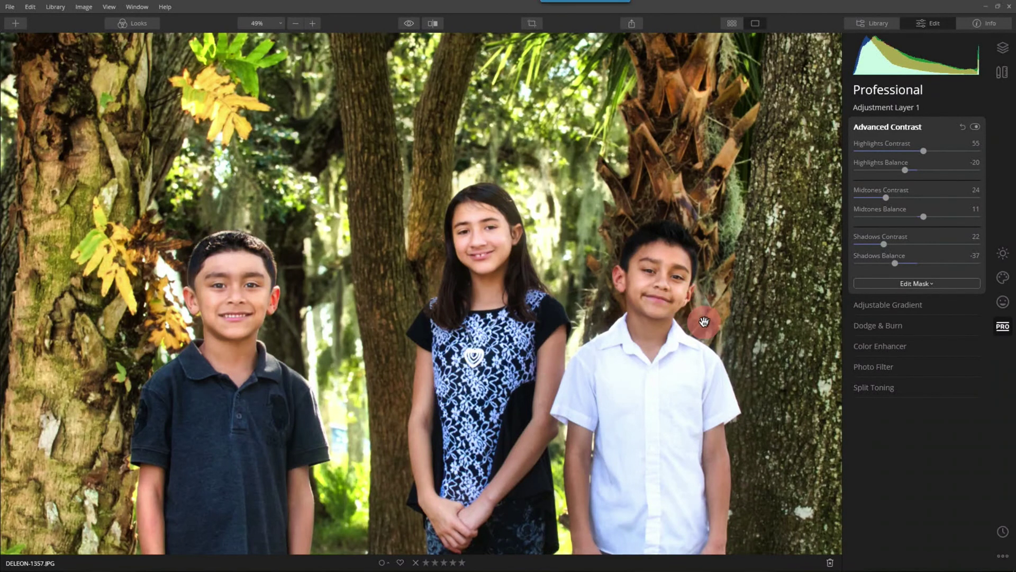
pyautogui.moveTo(698, 330)
pyautogui.mouseDown()
pyautogui.moveTo(662, 277)
pyautogui.moveTo(637, 295)
pyautogui.moveTo(658, 288)
pyautogui.moveTo(497, 215)
pyautogui.moveTo(252, 289)
pyautogui.moveTo(423, 245)
pyautogui.moveTo(243, 274)
pyautogui.mouseUp()
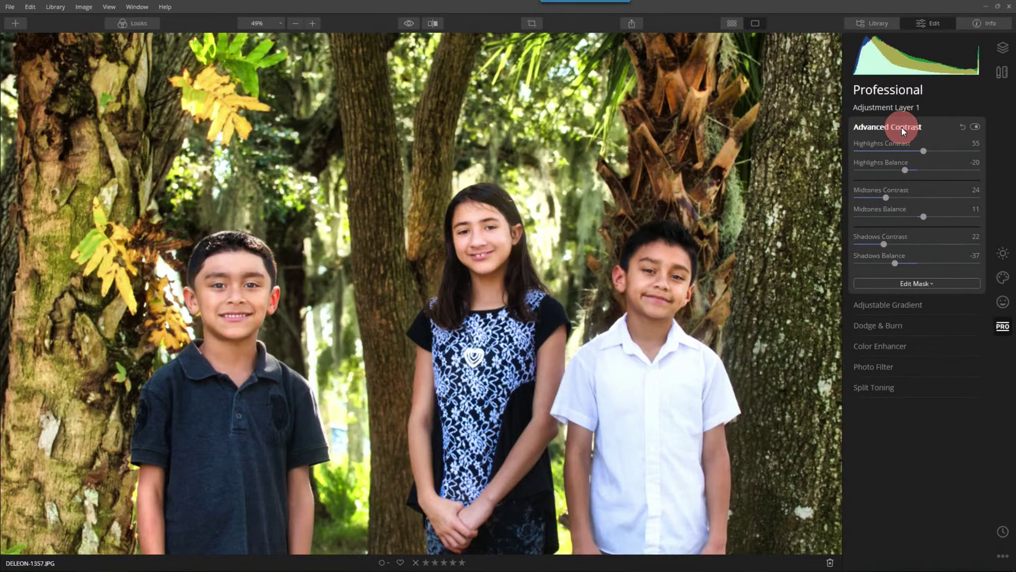
# Add a second adjustment layer on top of the contrast adjustment layer.
pyautogui.click(1004, 48)
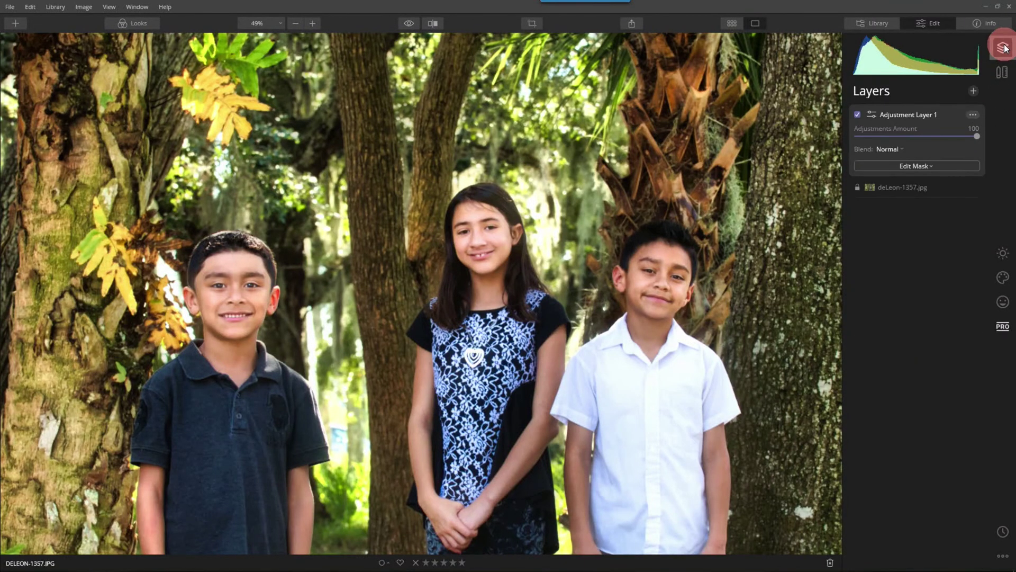
pyautogui.click(975, 92)
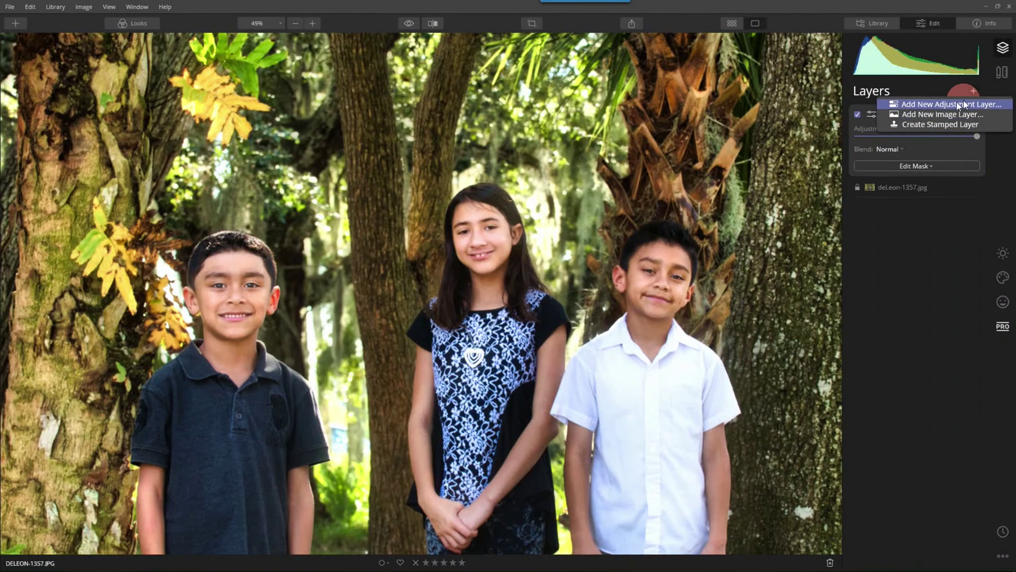
pyautogui.click(971, 104)
pyautogui.click(971, 100)
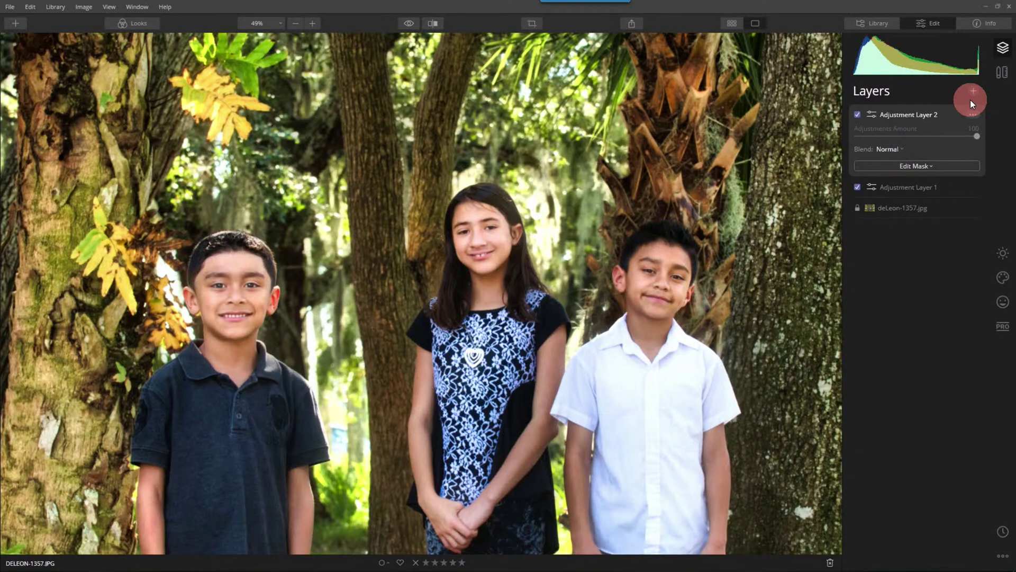
# Darken the girl's face and neck on the second adjustment layer with the Dodge & Burn brush at size 100 and 50% strength.
pyautogui.click(1003, 327)
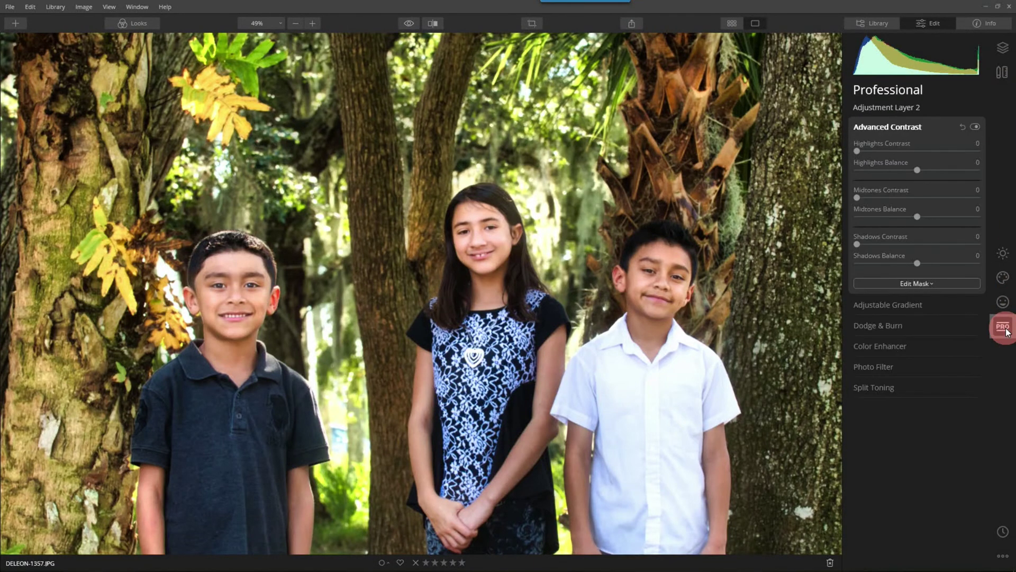
pyautogui.click(892, 324)
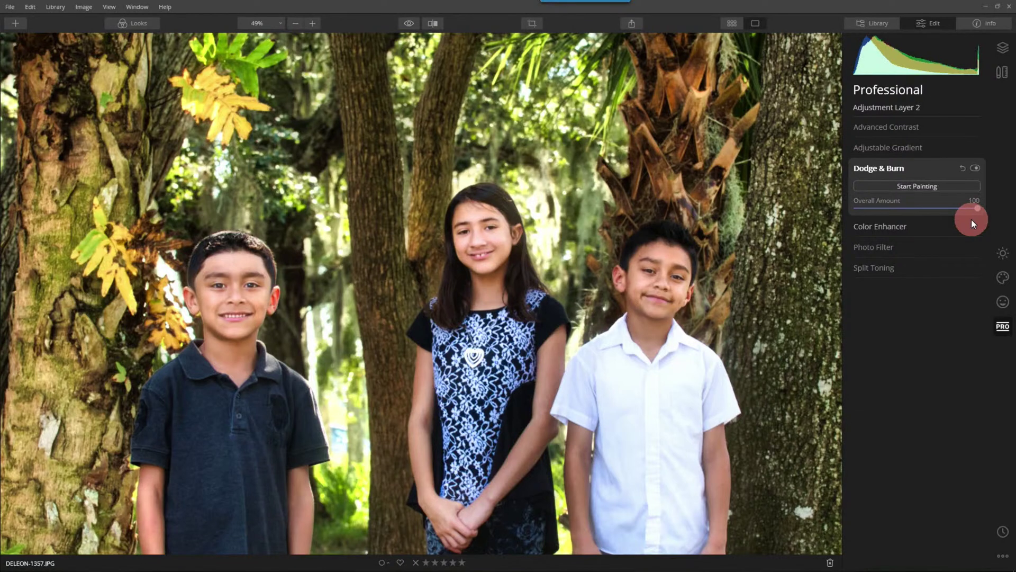
pyautogui.click(908, 186)
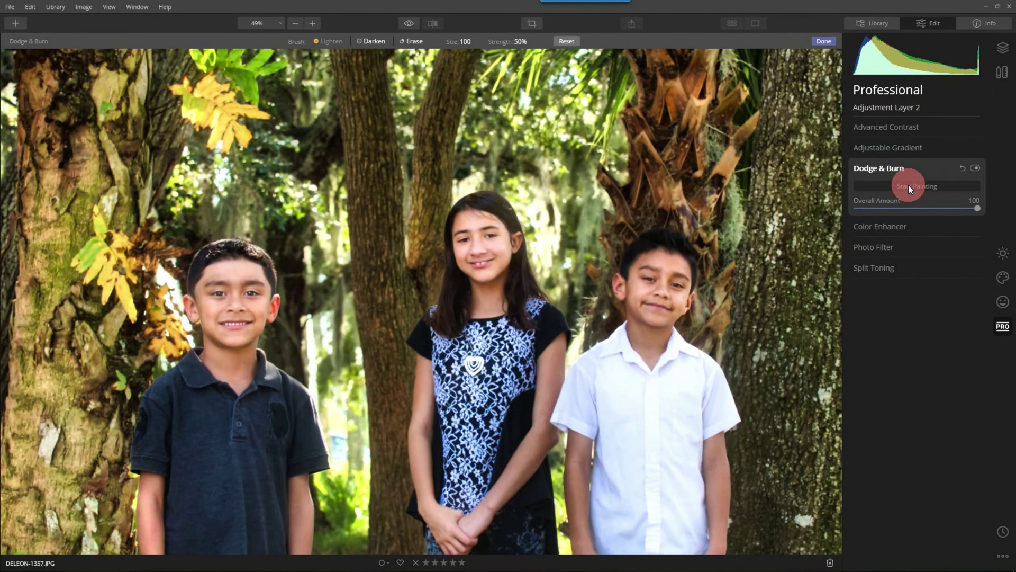
pyautogui.click(366, 42)
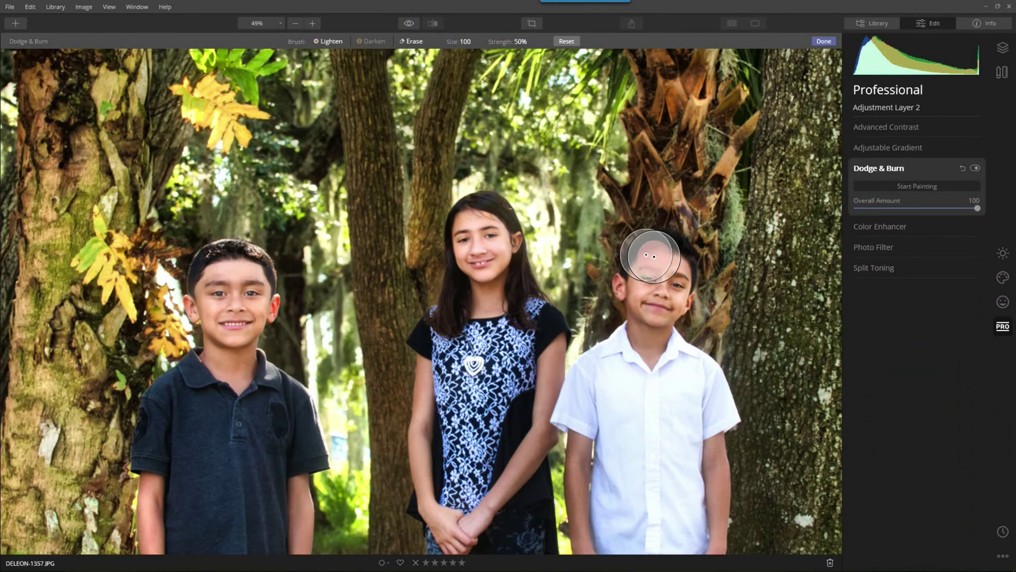
pyautogui.moveTo(466, 225)
pyautogui.mouseDown()
pyautogui.moveTo(489, 282)
pyautogui.moveTo(491, 222)
pyautogui.moveTo(488, 286)
pyautogui.mouseUp()
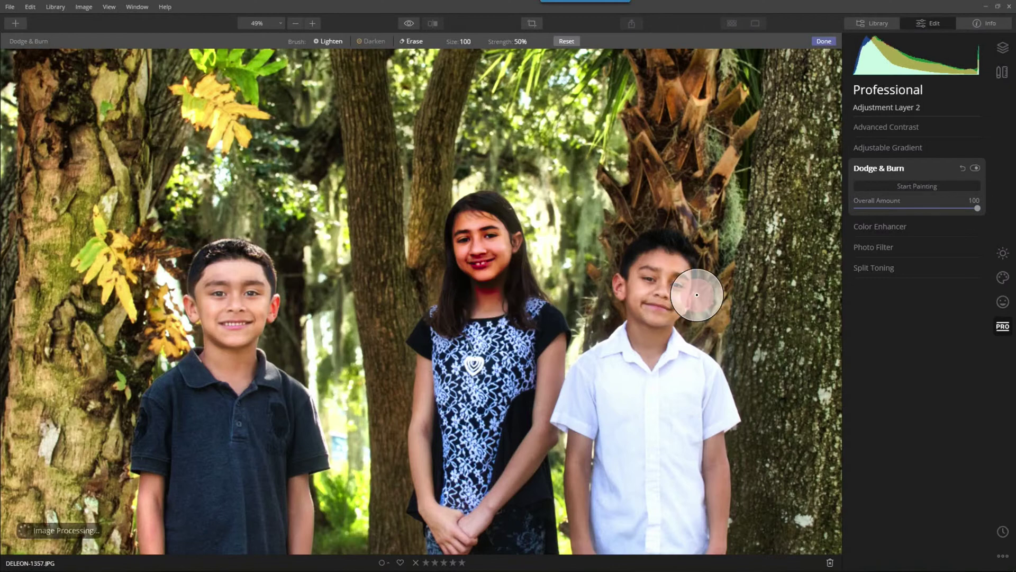
# Reduce the Dodge & Burn overall amount to 37 and the brush strength to 29%, and finish painting.
pyautogui.click(978, 208)
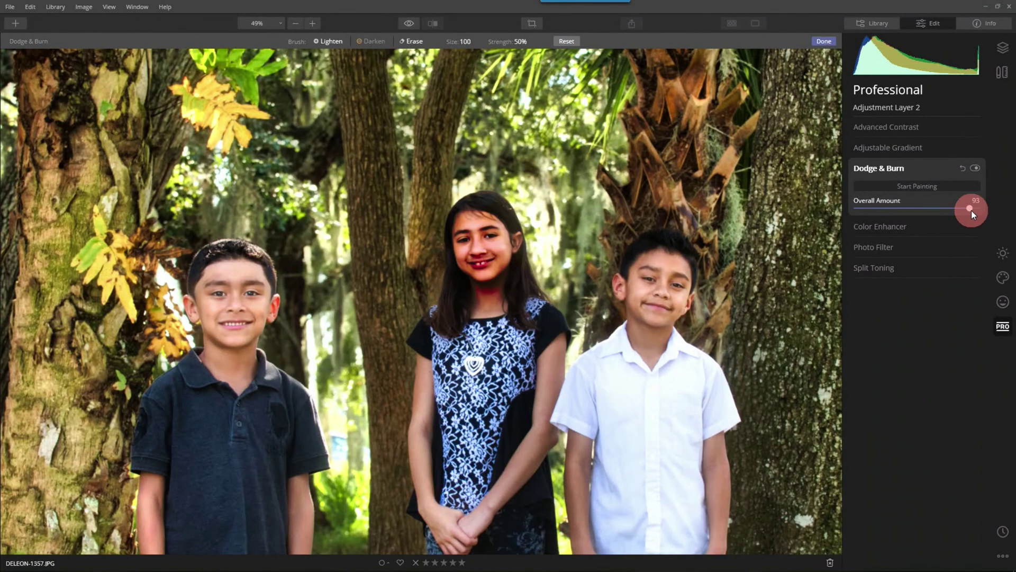
pyautogui.moveTo(971, 210); pyautogui.dragTo(903, 220)
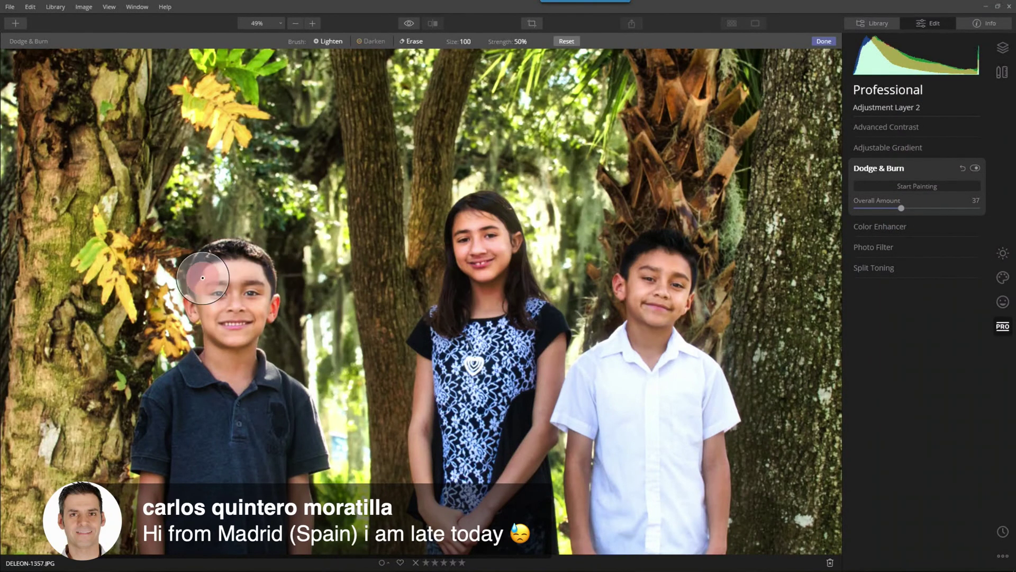
pyautogui.click(529, 44)
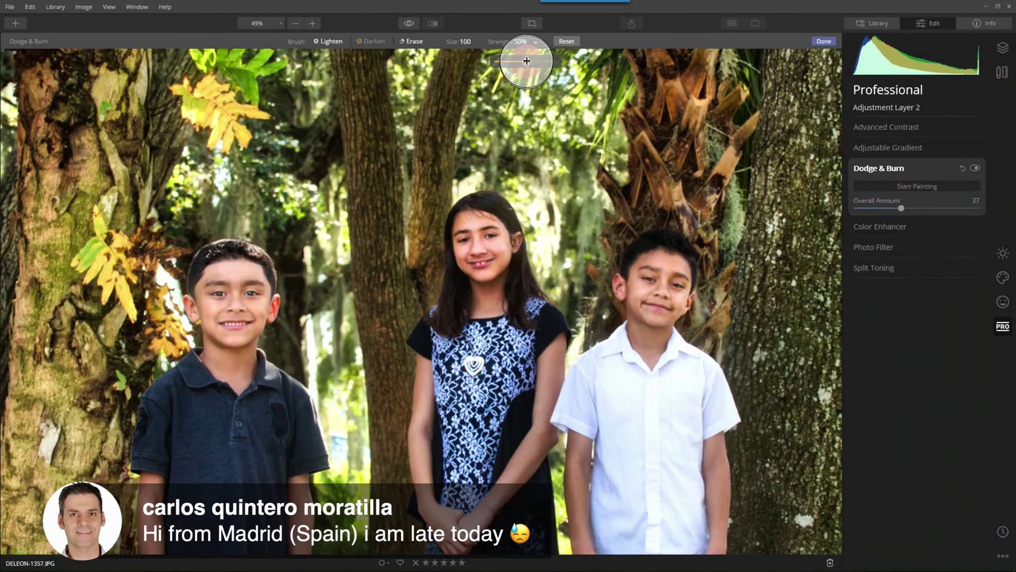
pyautogui.moveTo(526, 62); pyautogui.dragTo(515, 66)
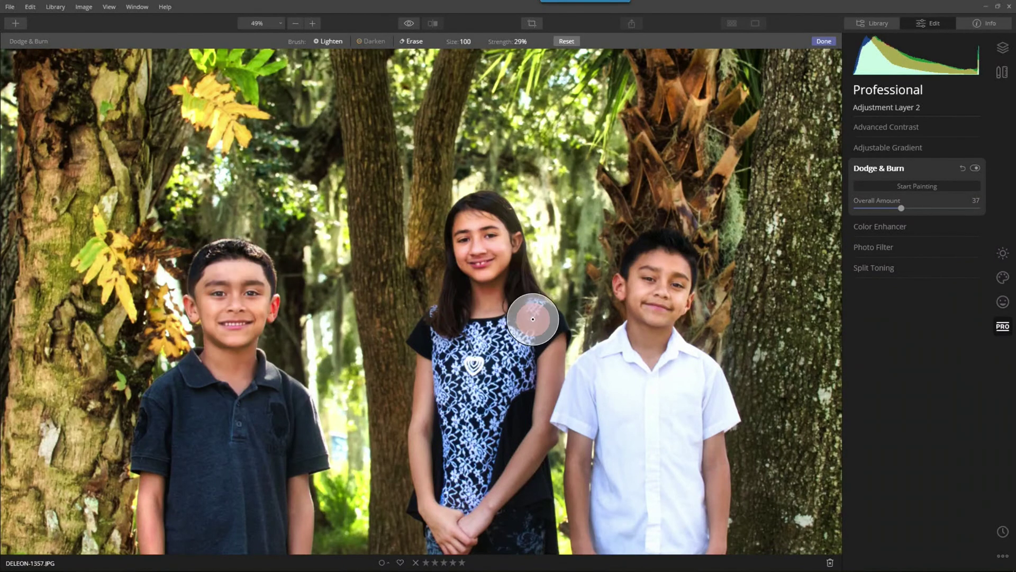
pyautogui.click(823, 41)
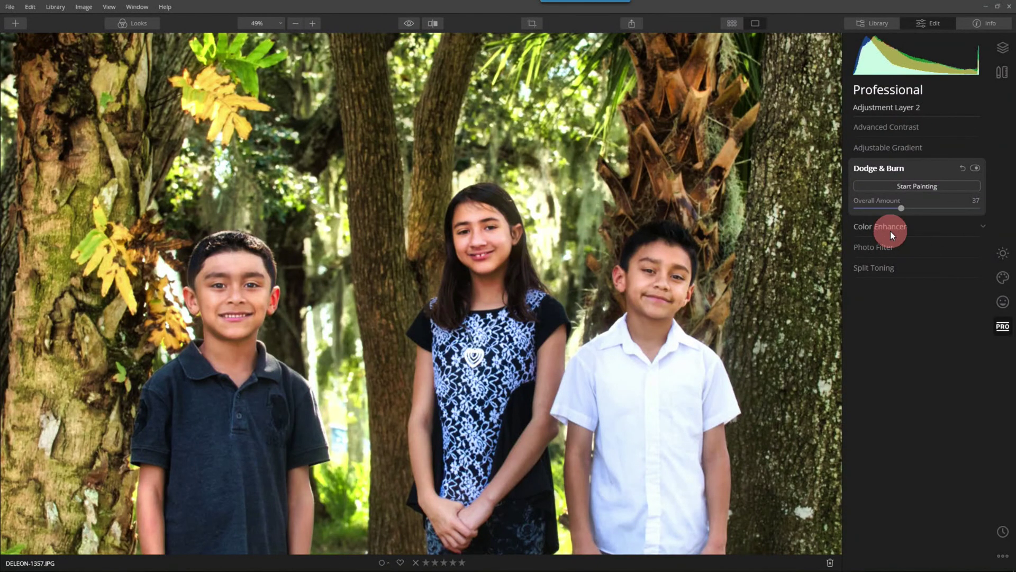
# Delete the second adjustment layer that holds the Dodge & Burn painting.
pyautogui.click(1002, 50)
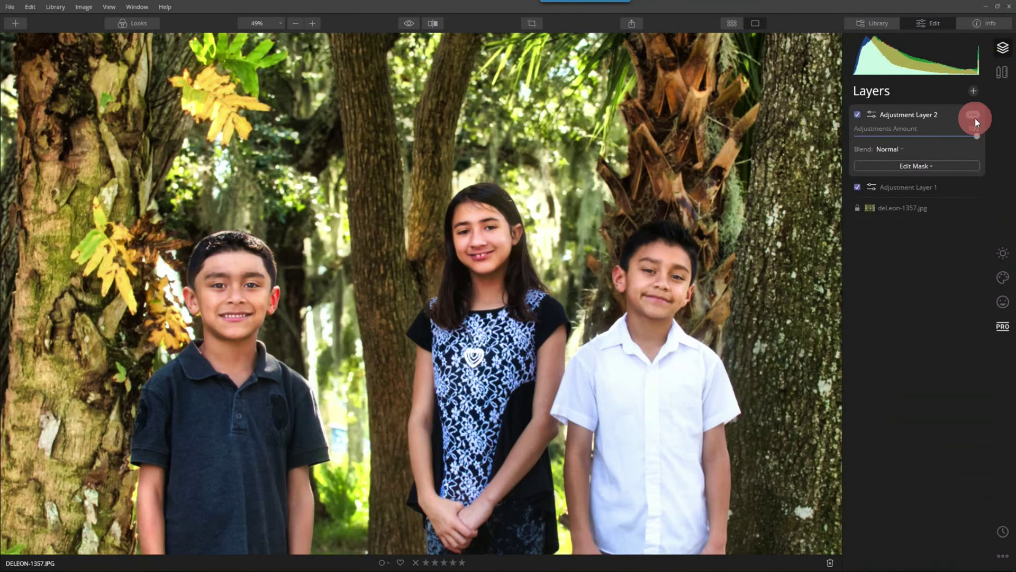
pyautogui.click(971, 115)
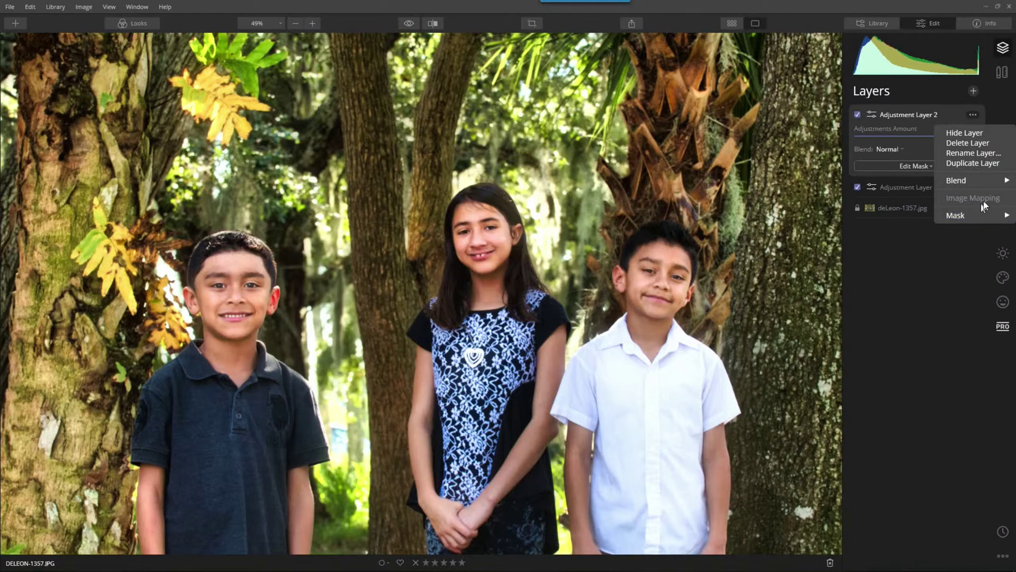
pyautogui.click(962, 142)
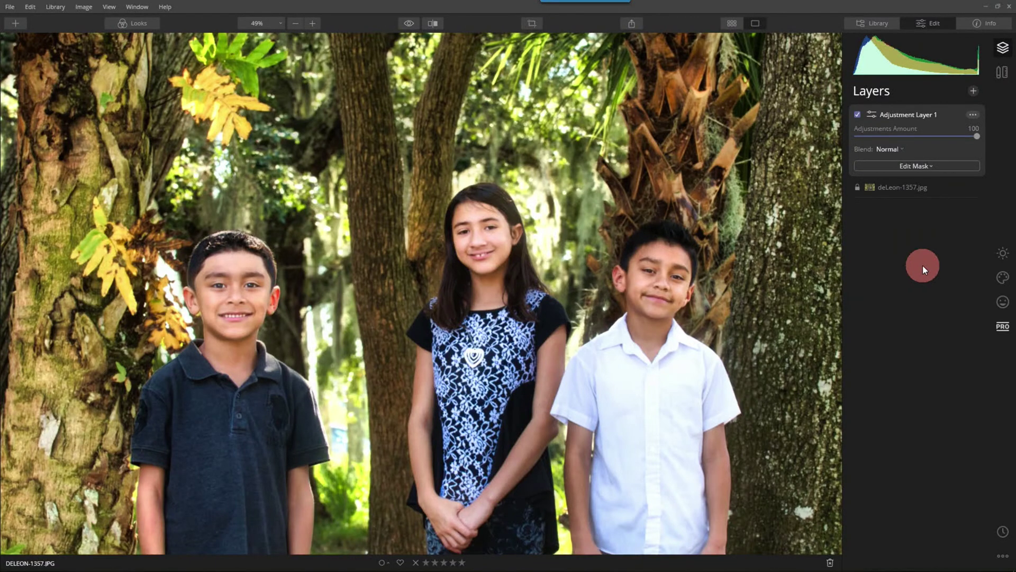
# Erase the faces of the dark-shirted boy and the girl from Adjustment Layer 1's mask at size 100 and 50% opacity, and check the mask overlay.
pyautogui.click(911, 116)
pyautogui.click(920, 166)
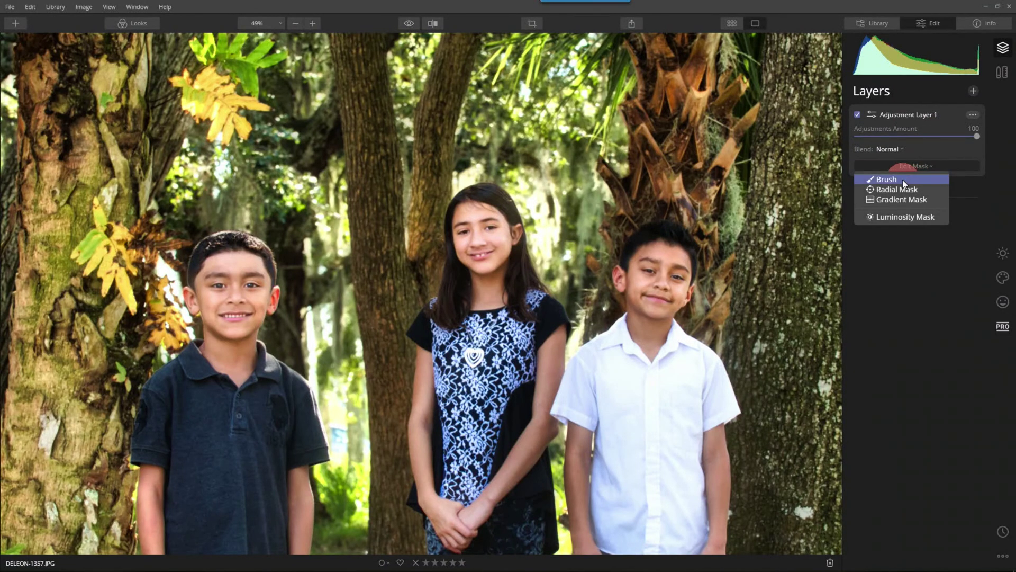
pyautogui.click(903, 179)
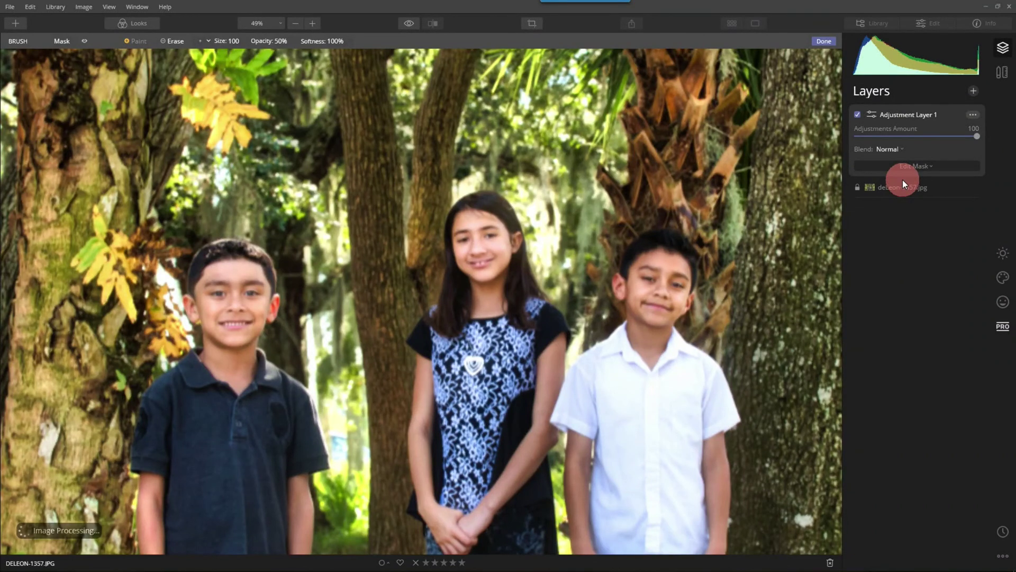
pyautogui.click(171, 38)
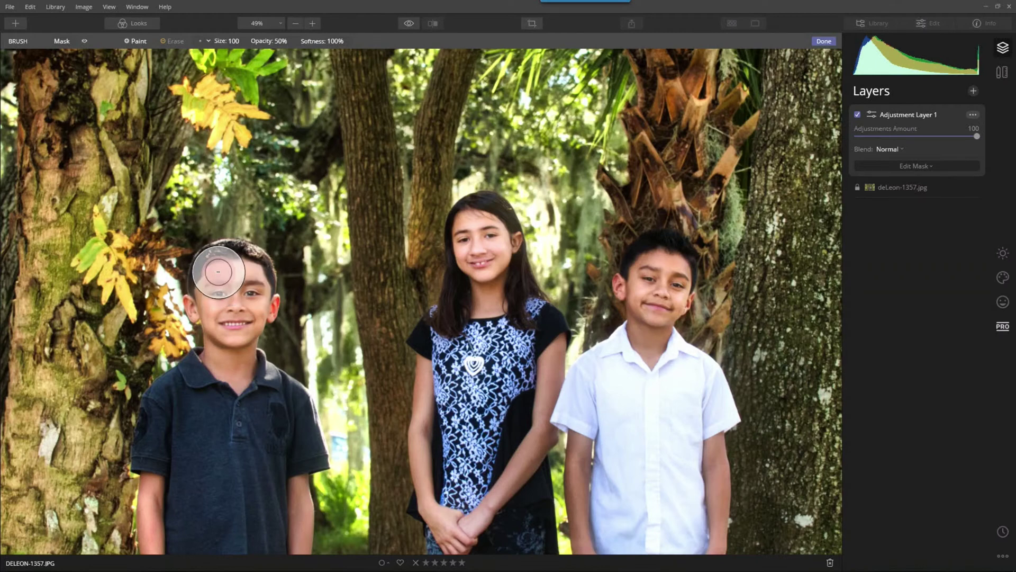
pyautogui.moveTo(229, 337)
pyautogui.mouseDown()
pyautogui.moveTo(238, 324)
pyautogui.moveTo(229, 397)
pyautogui.mouseUp()
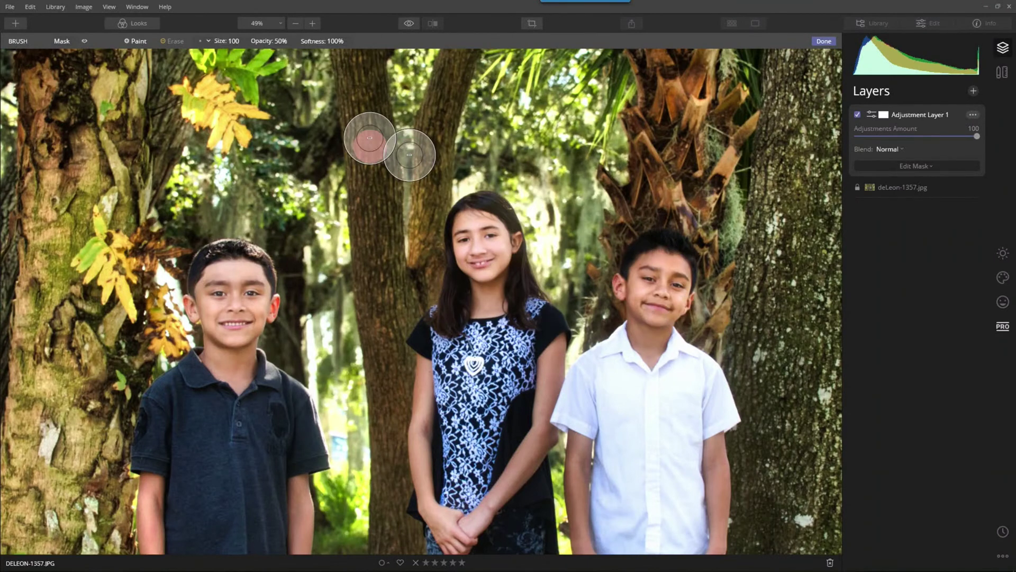
pyautogui.click(85, 41)
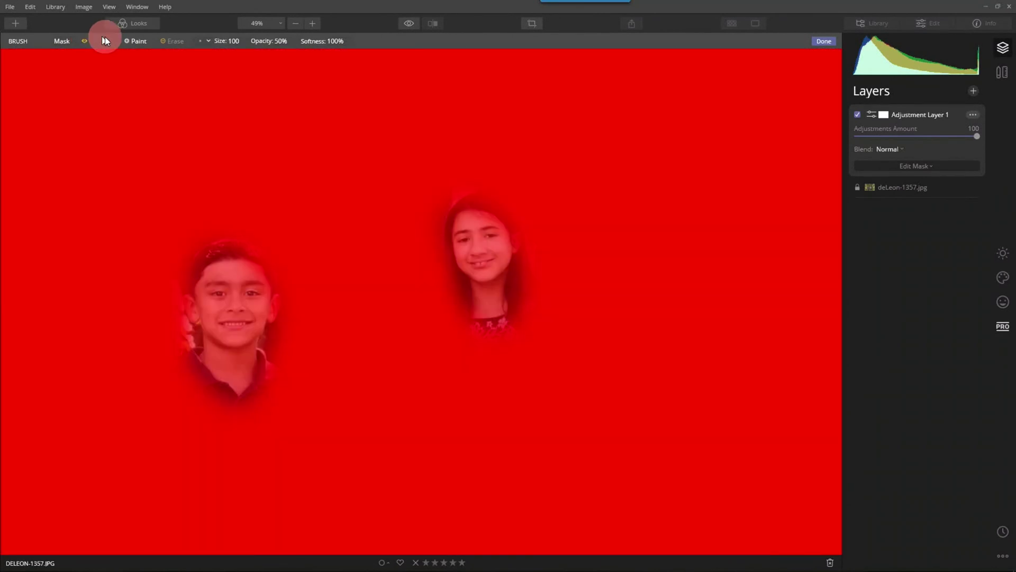
pyautogui.click(82, 41)
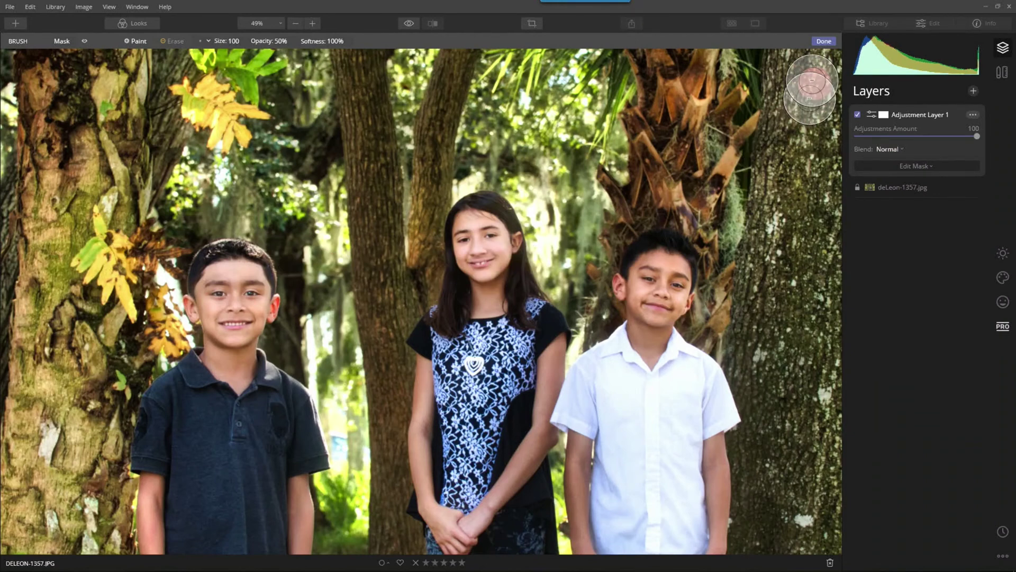
pyautogui.click(822, 40)
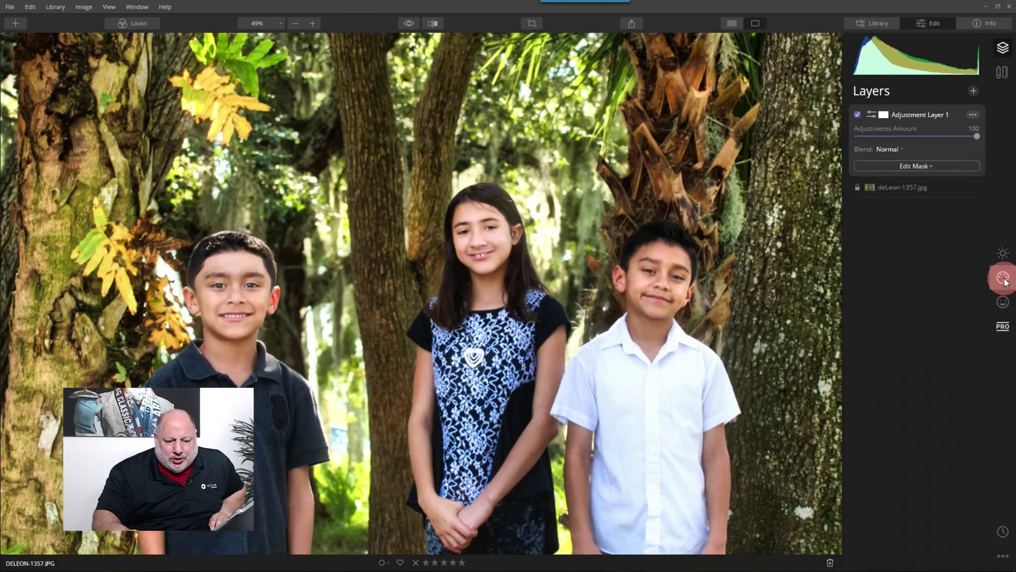
# Apply AI Skin Enhancer on Adjustment Layer 1 with Amount 58 and Shine Removal 90, and compare the result with the original photo.
pyautogui.click(1003, 300)
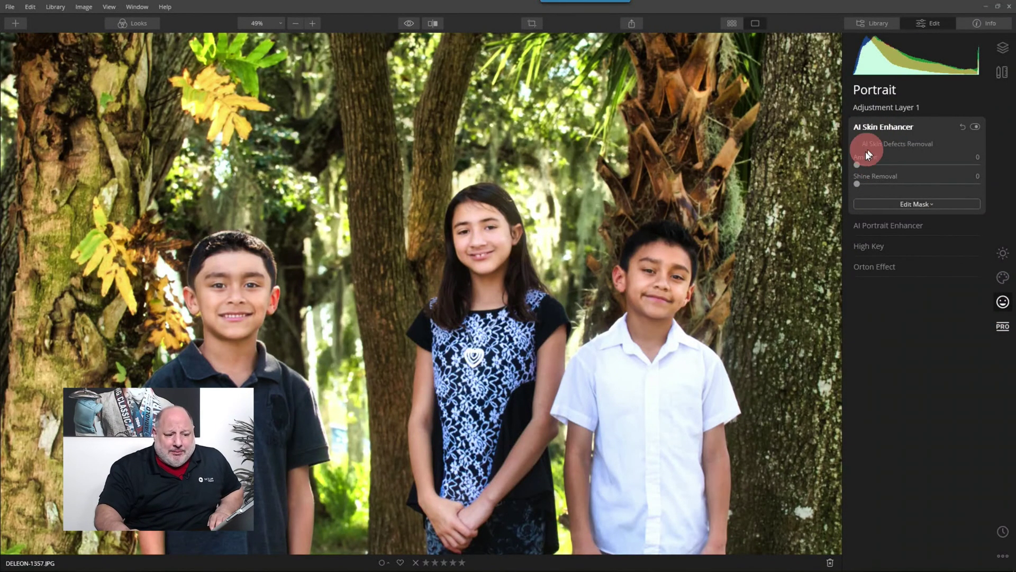
pyautogui.moveTo(869, 167); pyautogui.dragTo(928, 166)
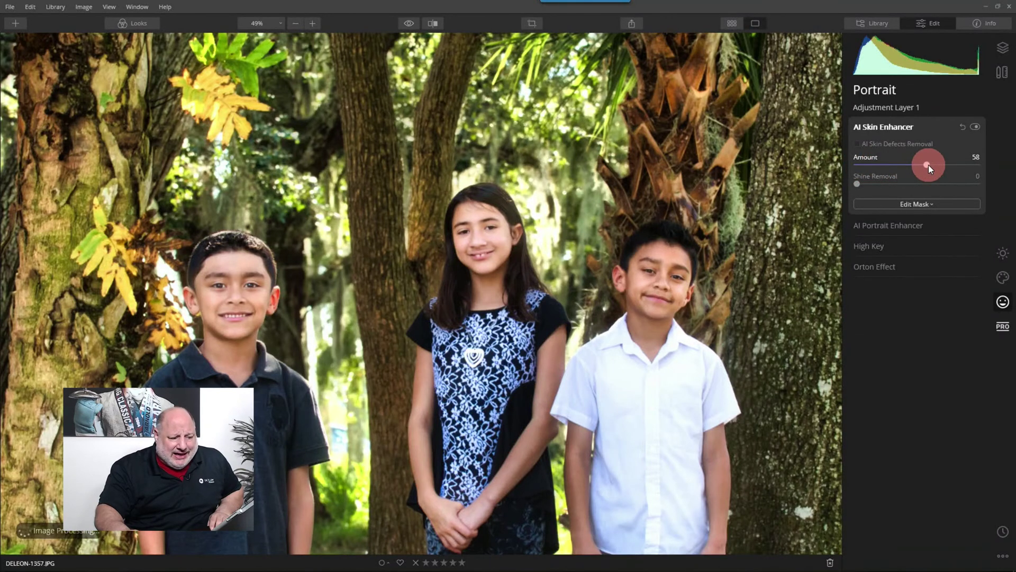
pyautogui.click(865, 177)
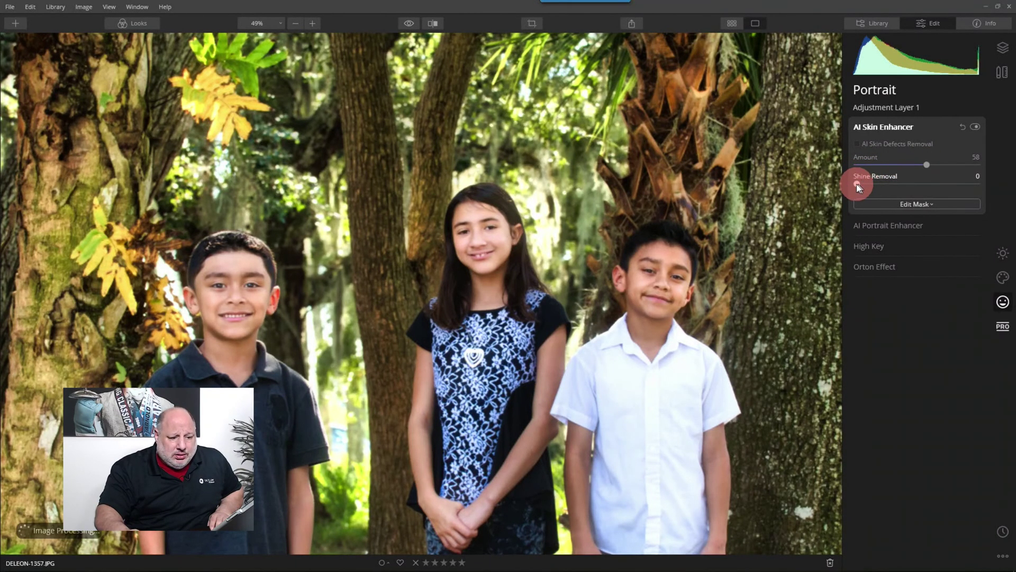
pyautogui.moveTo(856, 183); pyautogui.dragTo(964, 197)
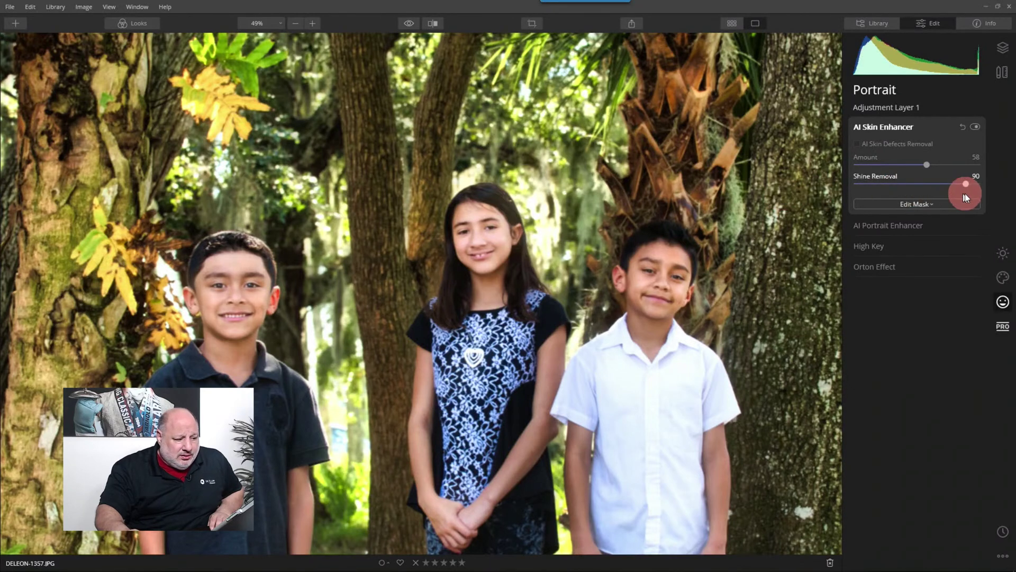
pyautogui.click(891, 129)
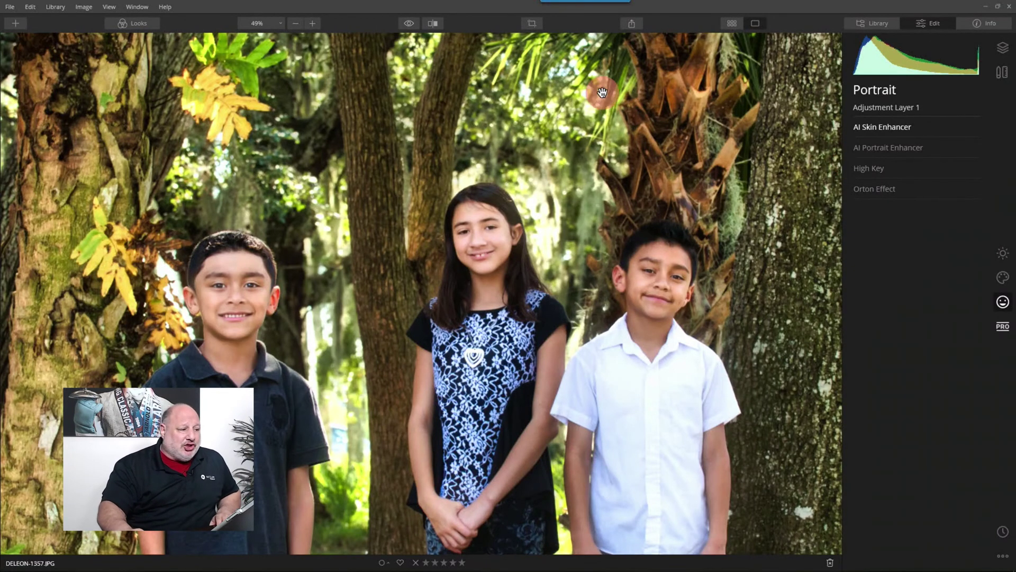
pyautogui.click(408, 24)
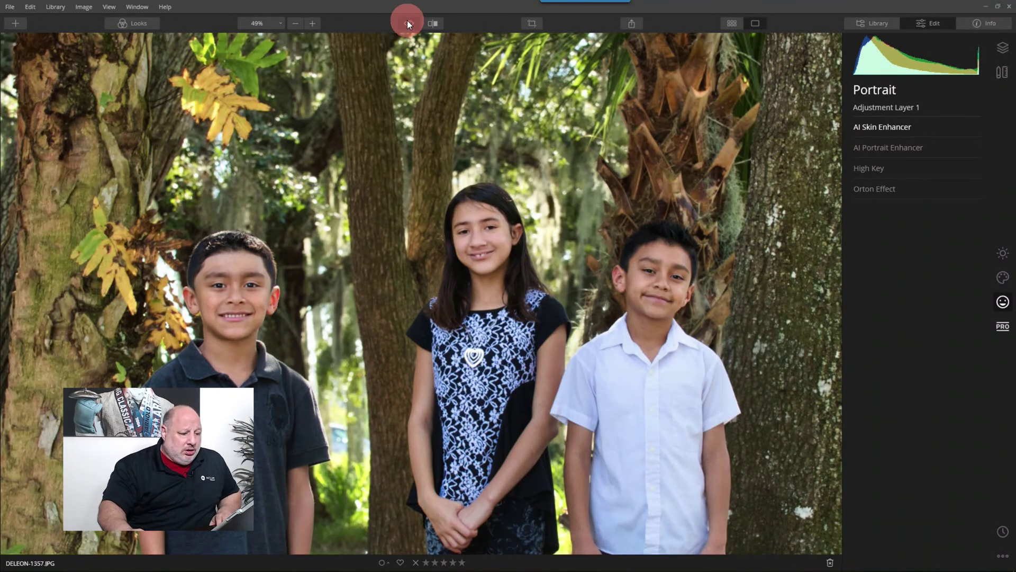
pyautogui.click(407, 23)
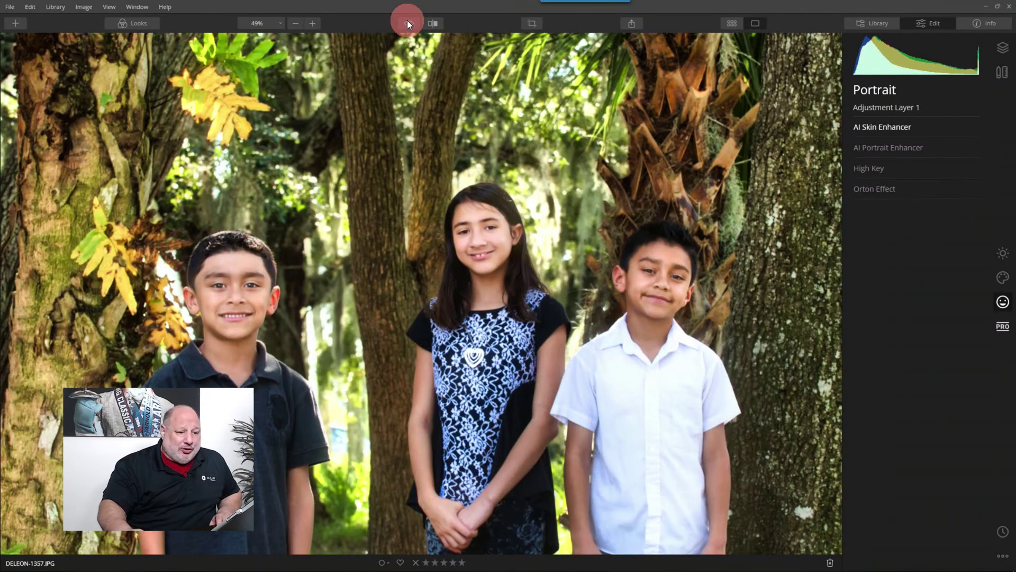